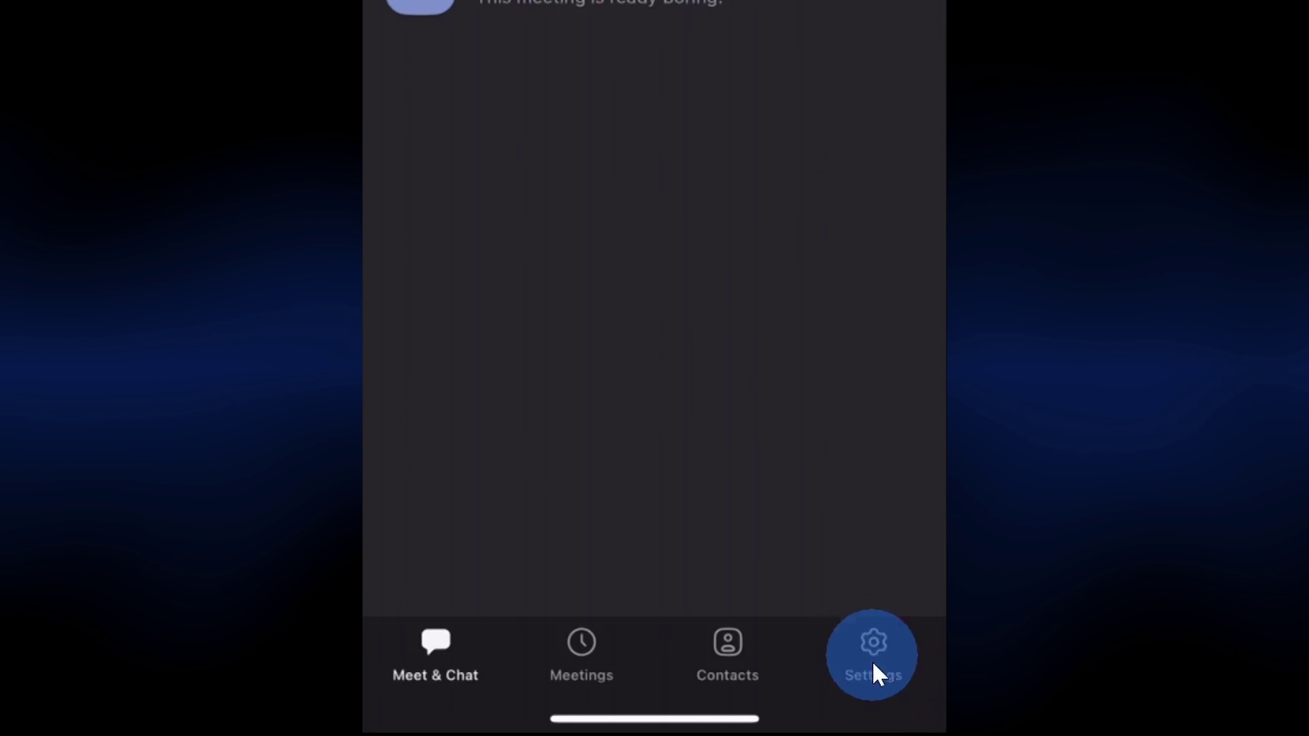
# Open the Touch Up My Appearance live preview under Settings > Meetings
pyautogui.click(877, 657)
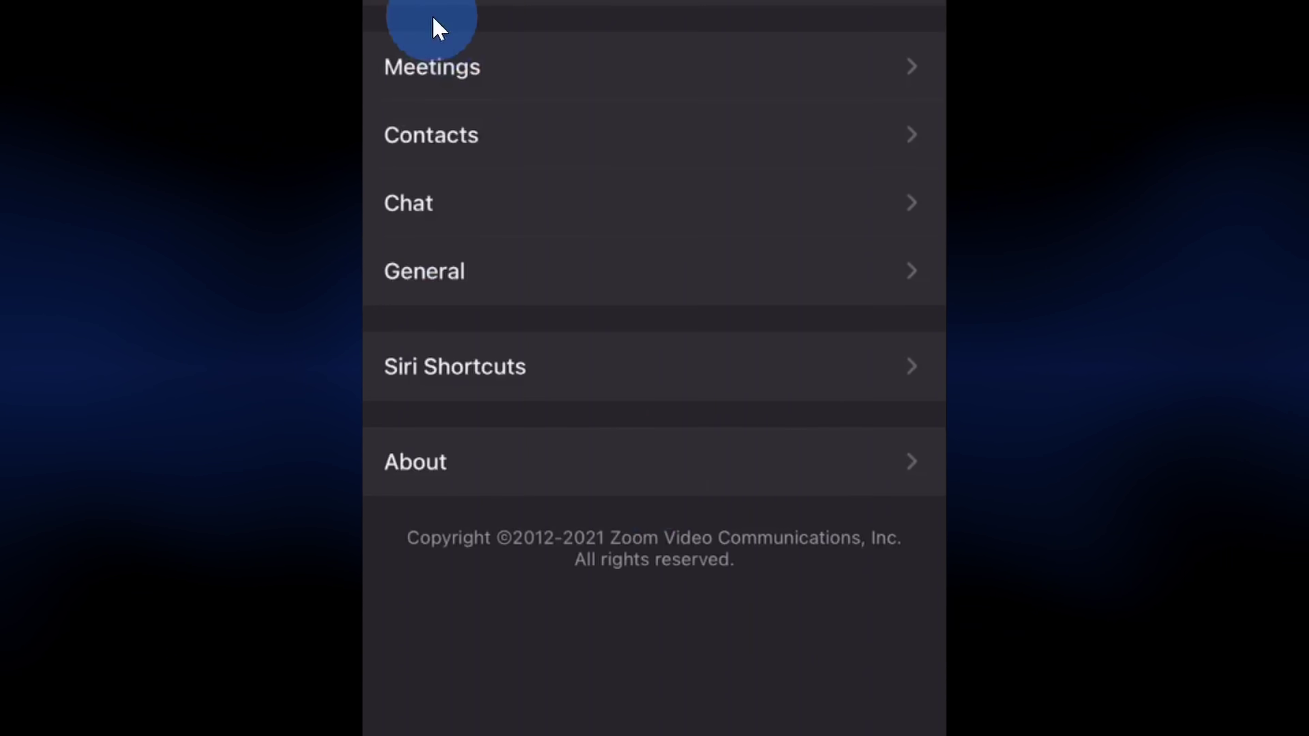
pyautogui.click(633, 326)
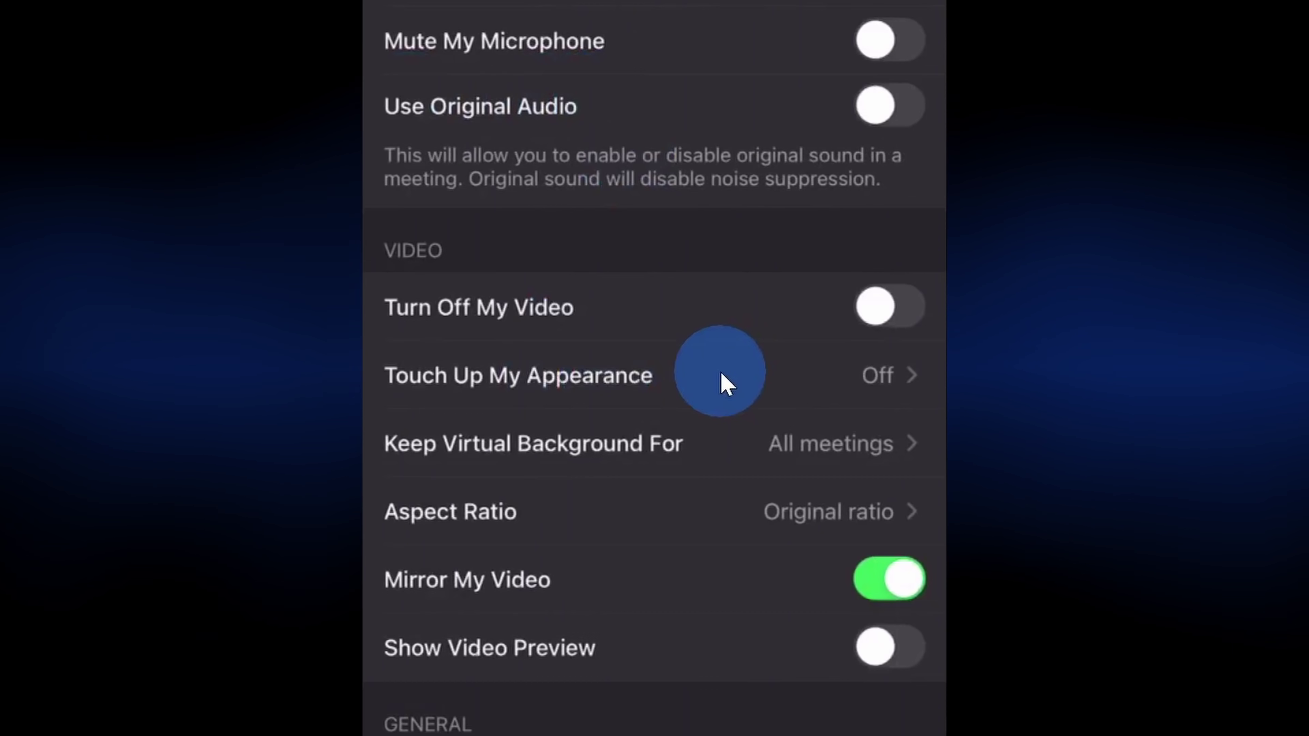
pyautogui.click(726, 384)
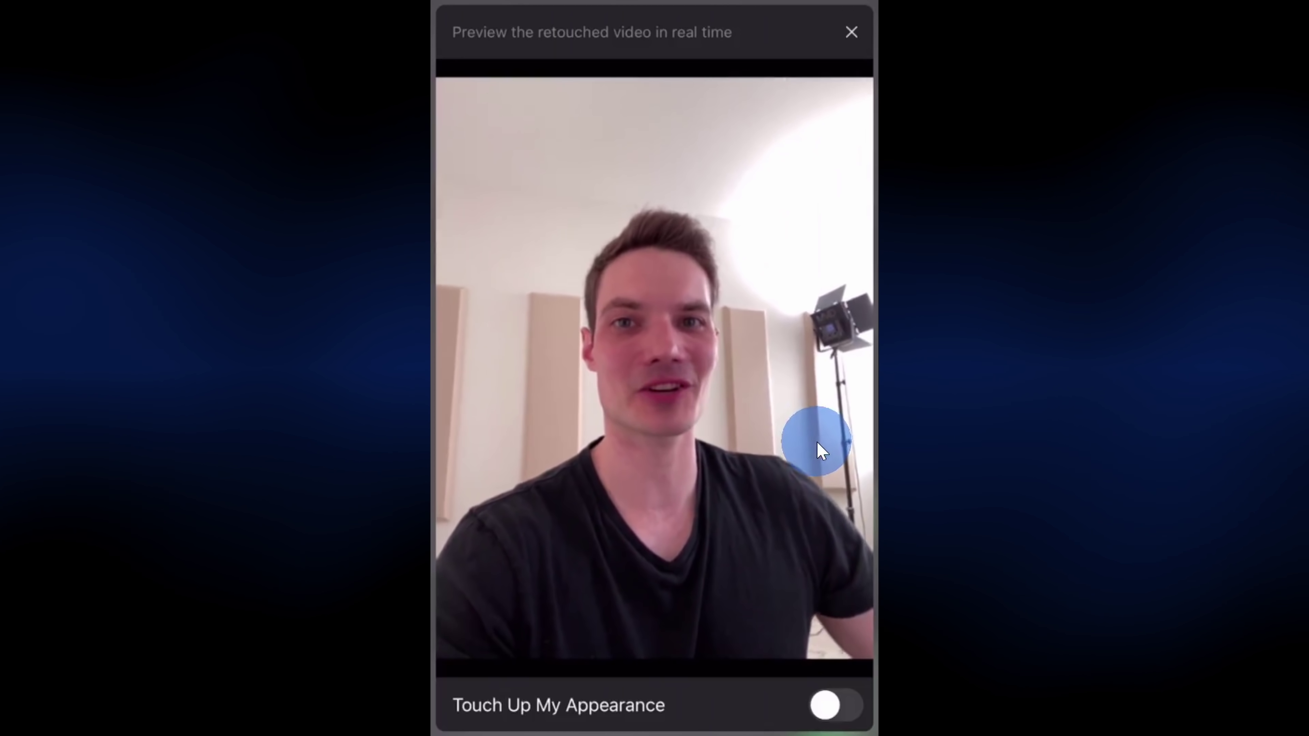
# Switch on Touch Up My Appearance and drag its strength slider up to 40
pyautogui.click(831, 715)
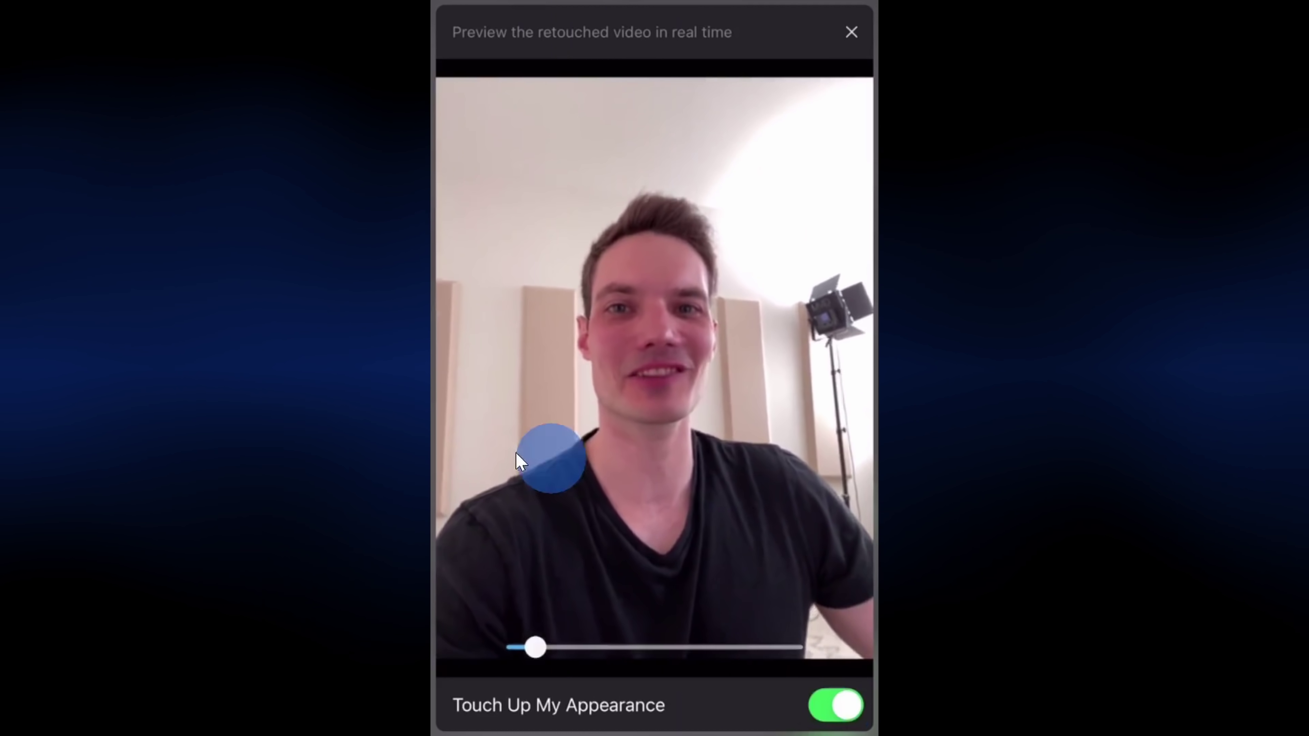
pyautogui.click(539, 646)
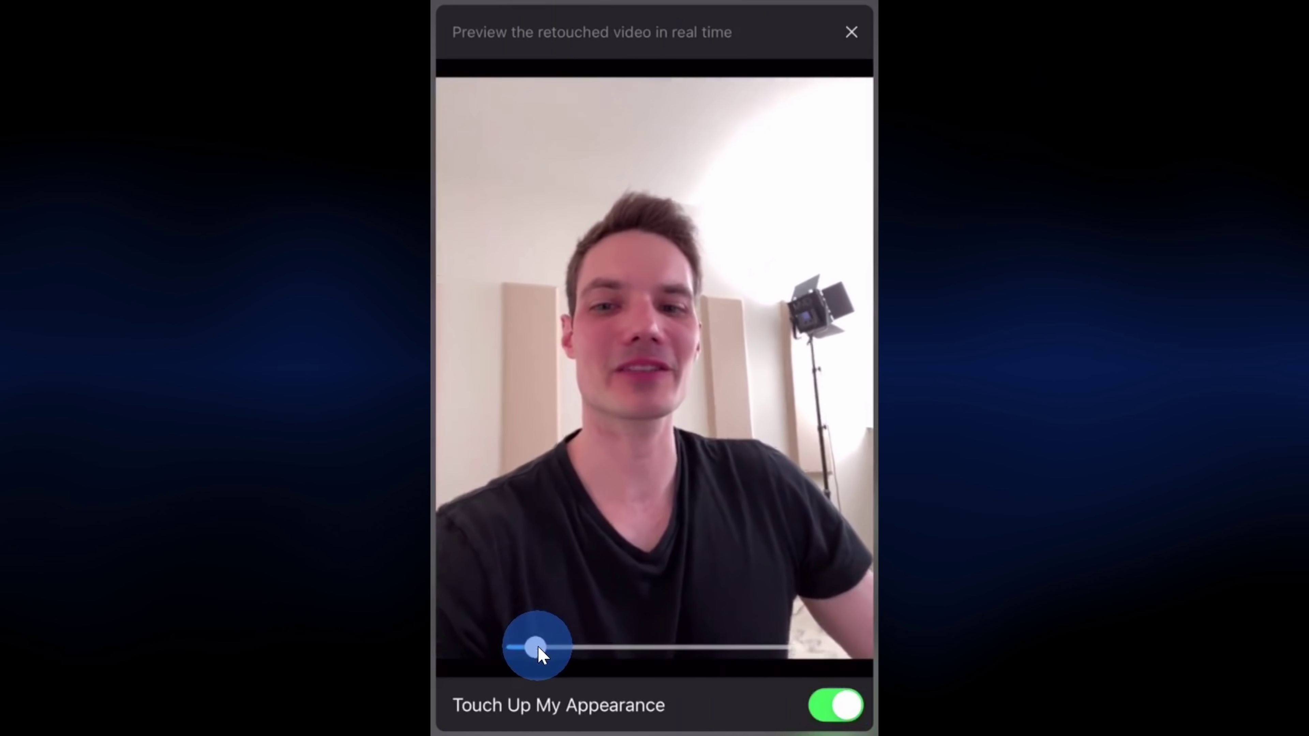
pyautogui.moveTo(552, 651); pyautogui.dragTo(840, 649)
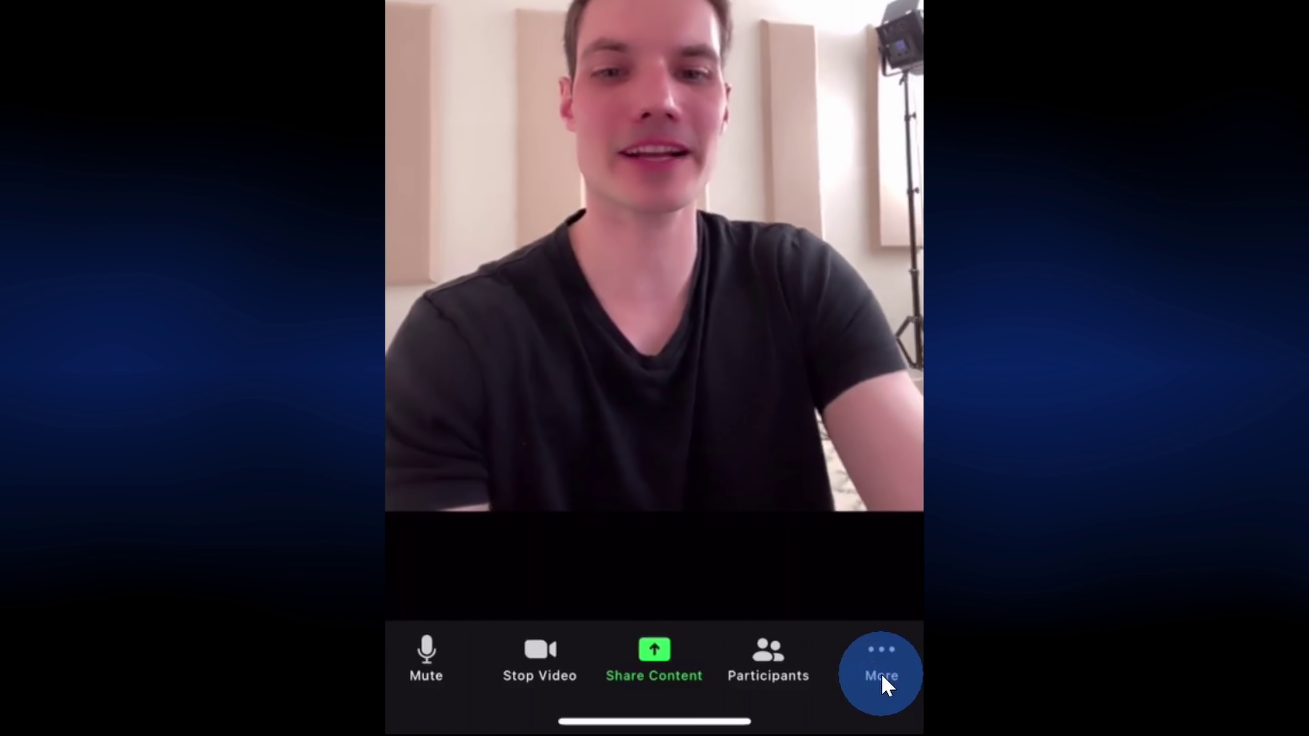
# Open Meeting Settings from the in-meeting More menu and scroll through the options
pyautogui.click(883, 678)
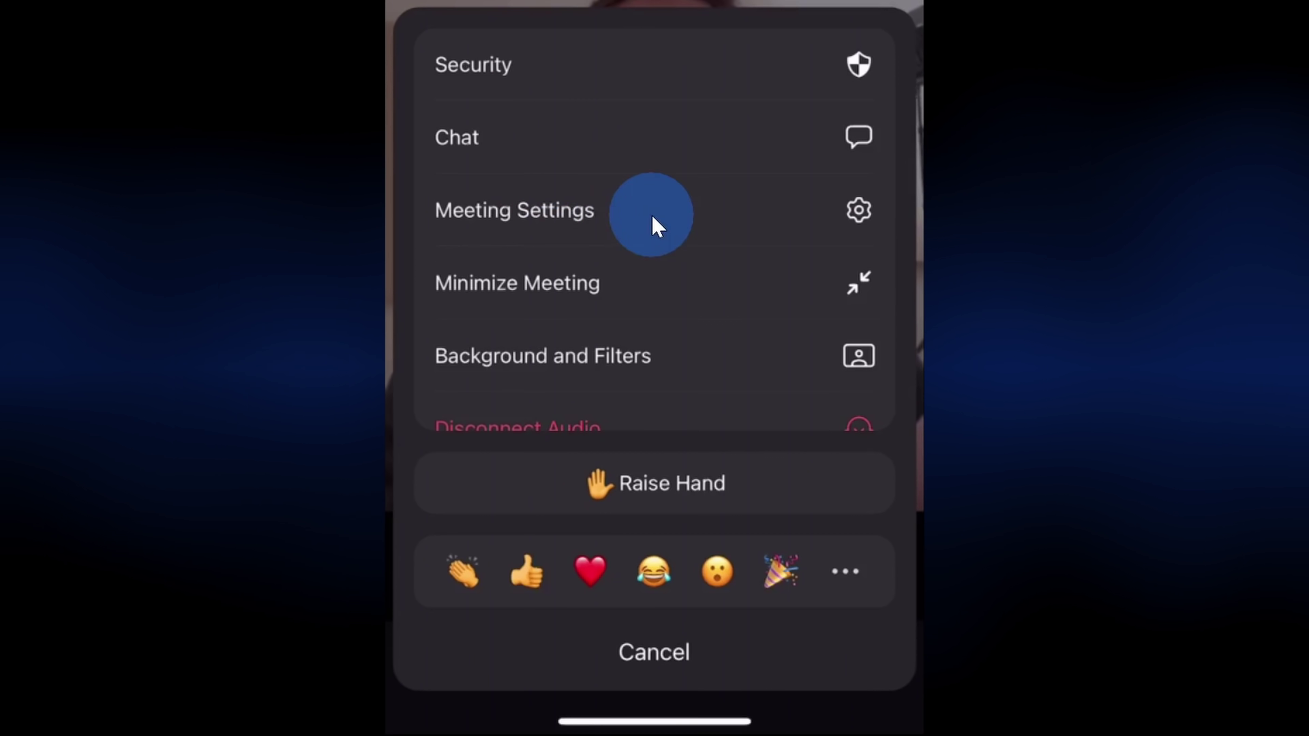
pyautogui.click(674, 207)
pyautogui.scroll(-2, 672, 433)
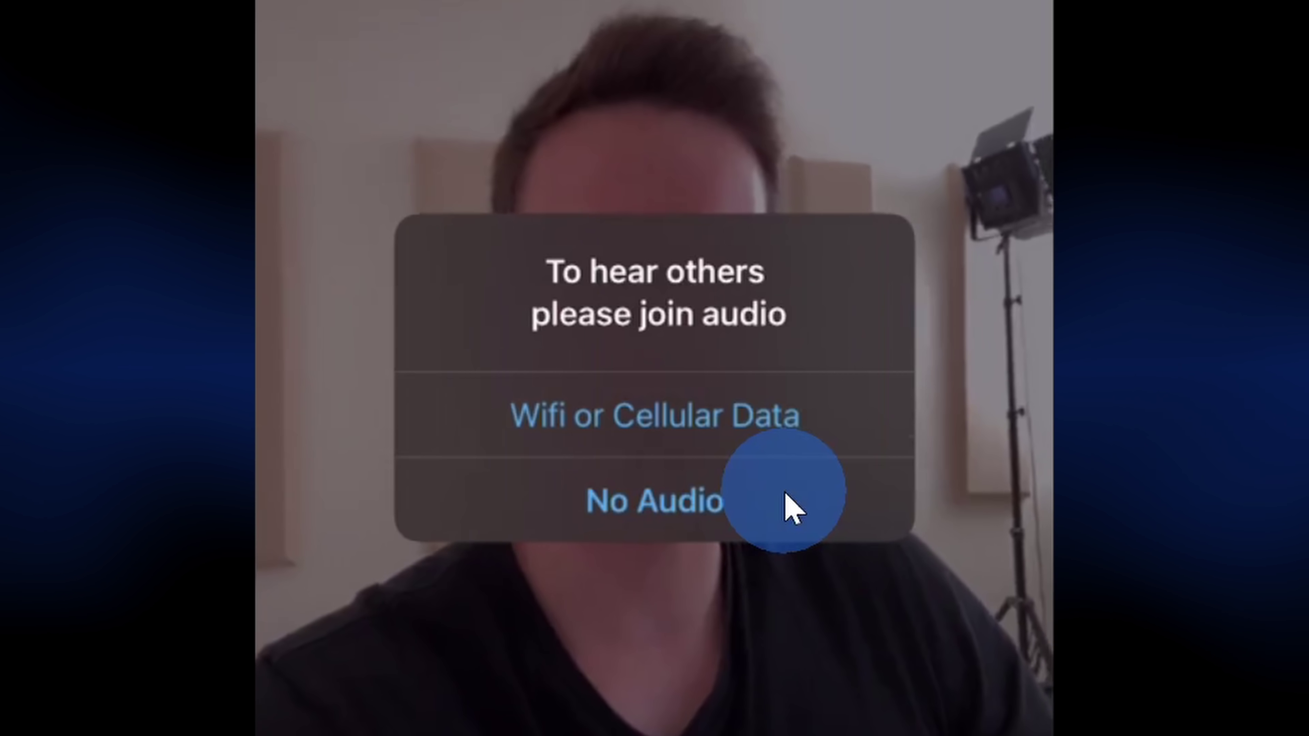
# Choose No Audio on the join-audio prompt
pyautogui.click(661, 412)
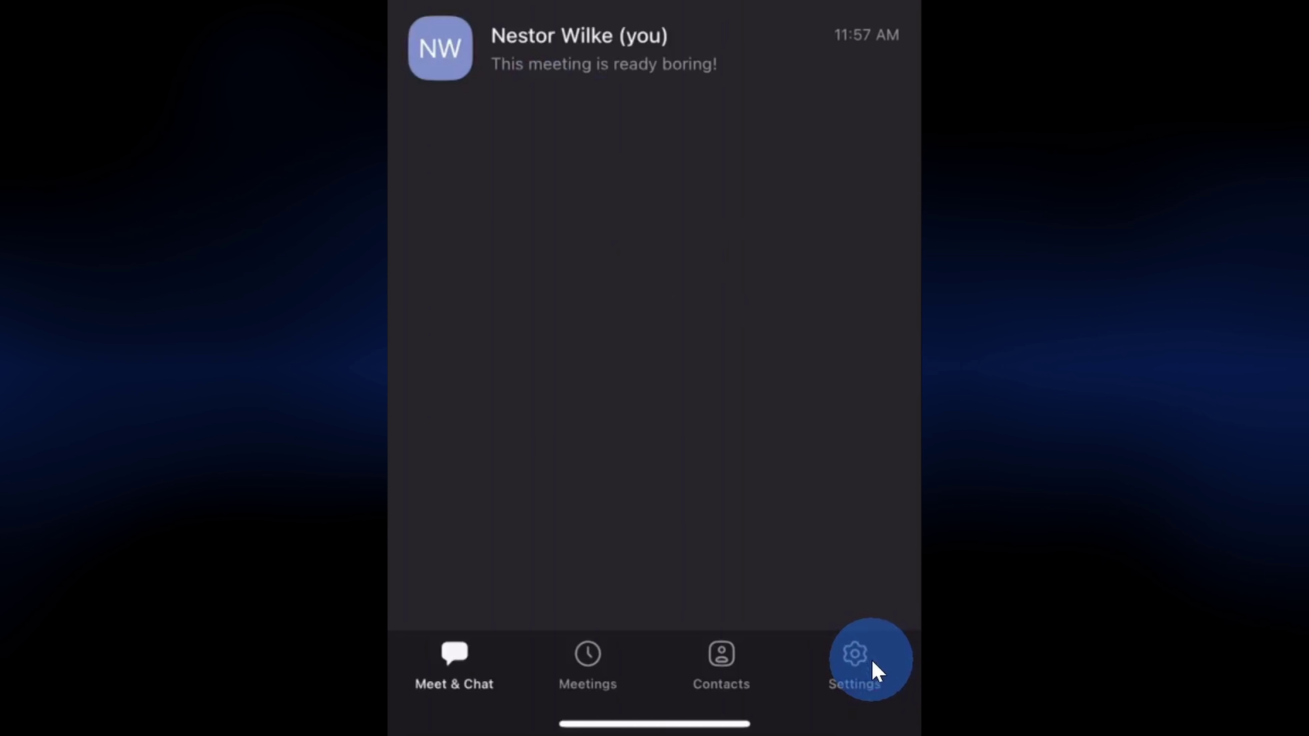
# Set Meetings' Auto Connect Audio to Wifi or Cellular Data and save it
pyautogui.click(876, 670)
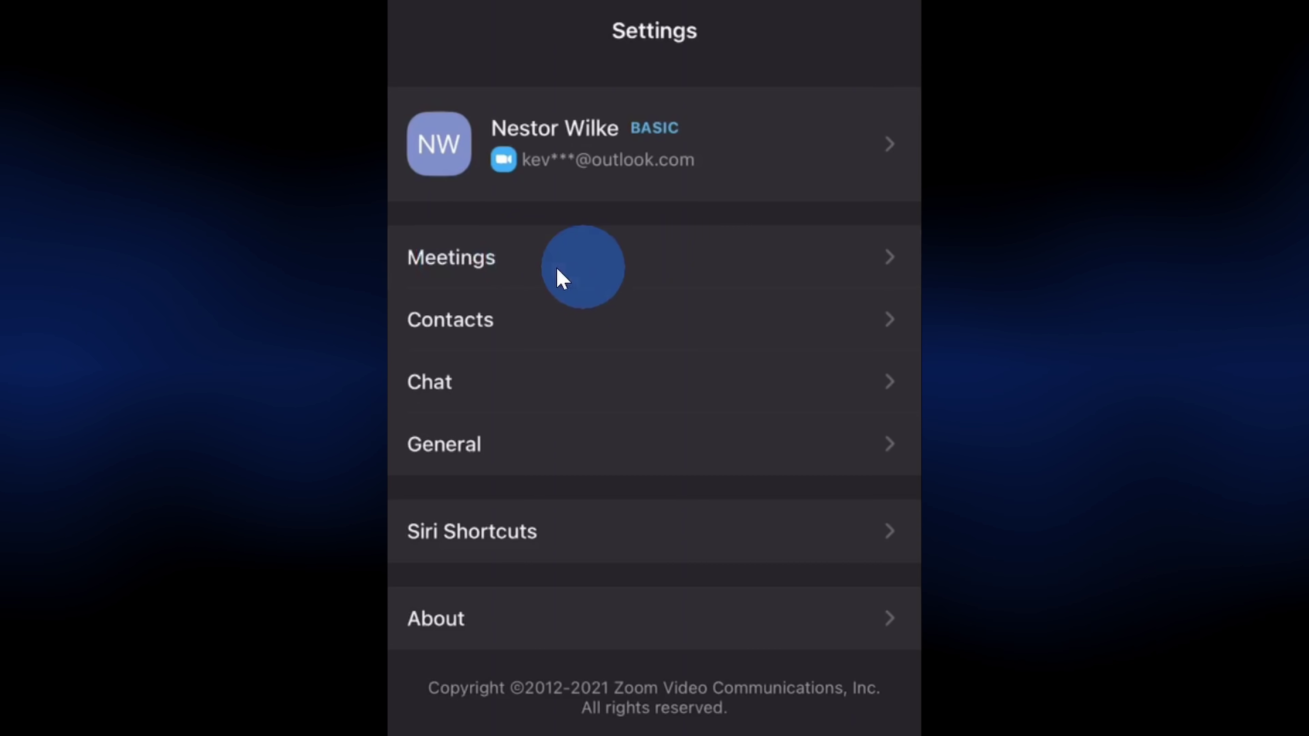
pyautogui.click(593, 263)
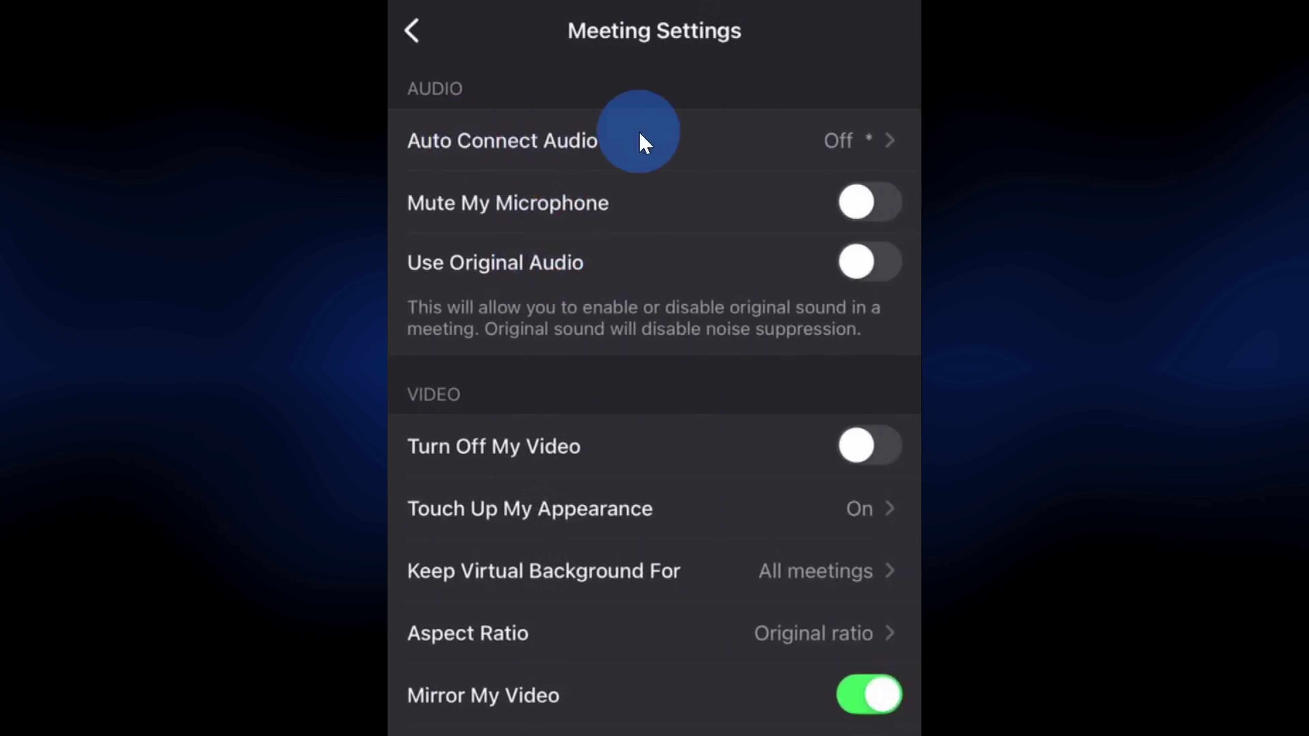
pyautogui.click(836, 152)
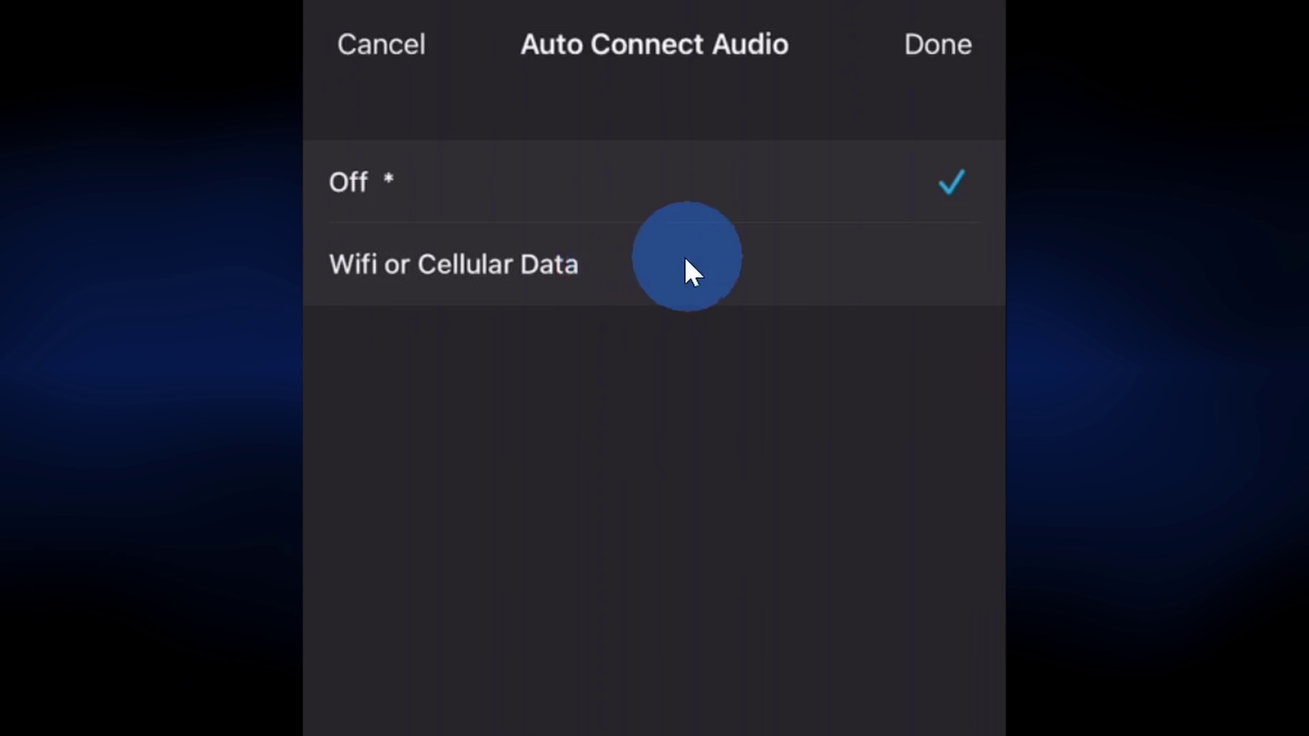
pyautogui.click(600, 266)
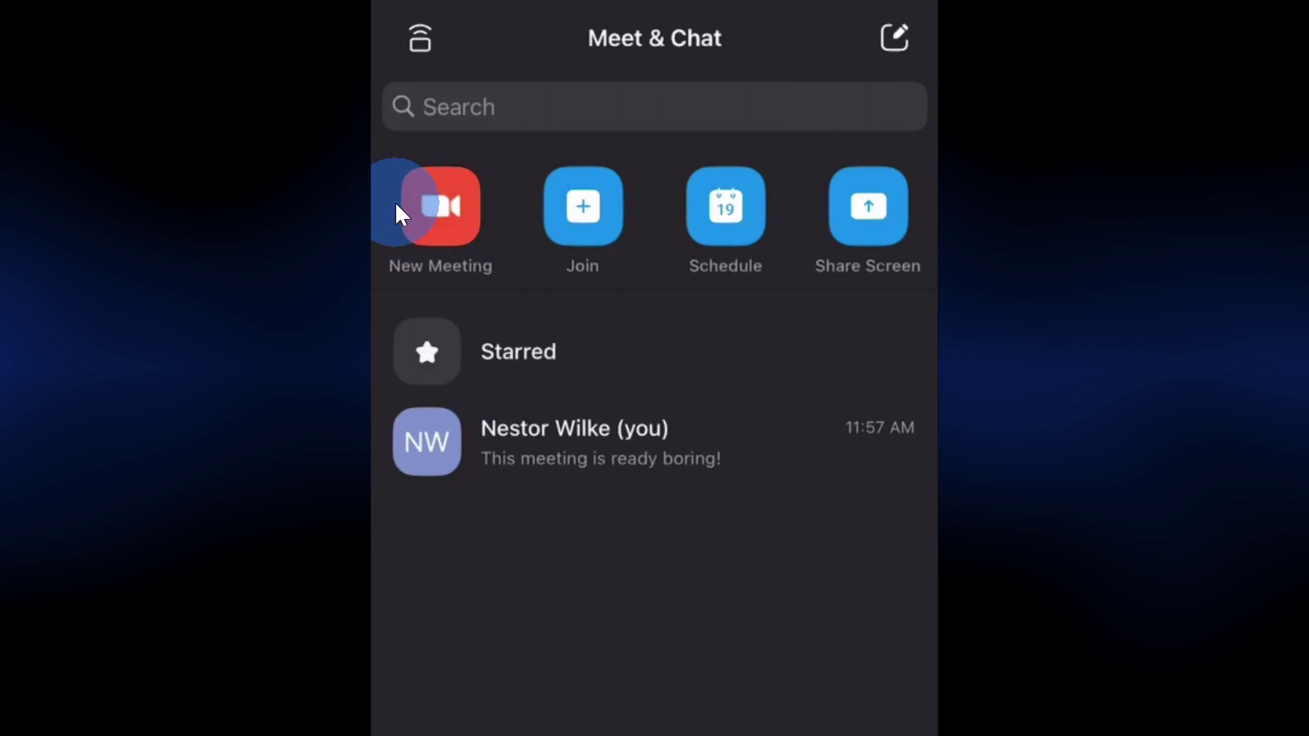
pyautogui.click(399, 214)
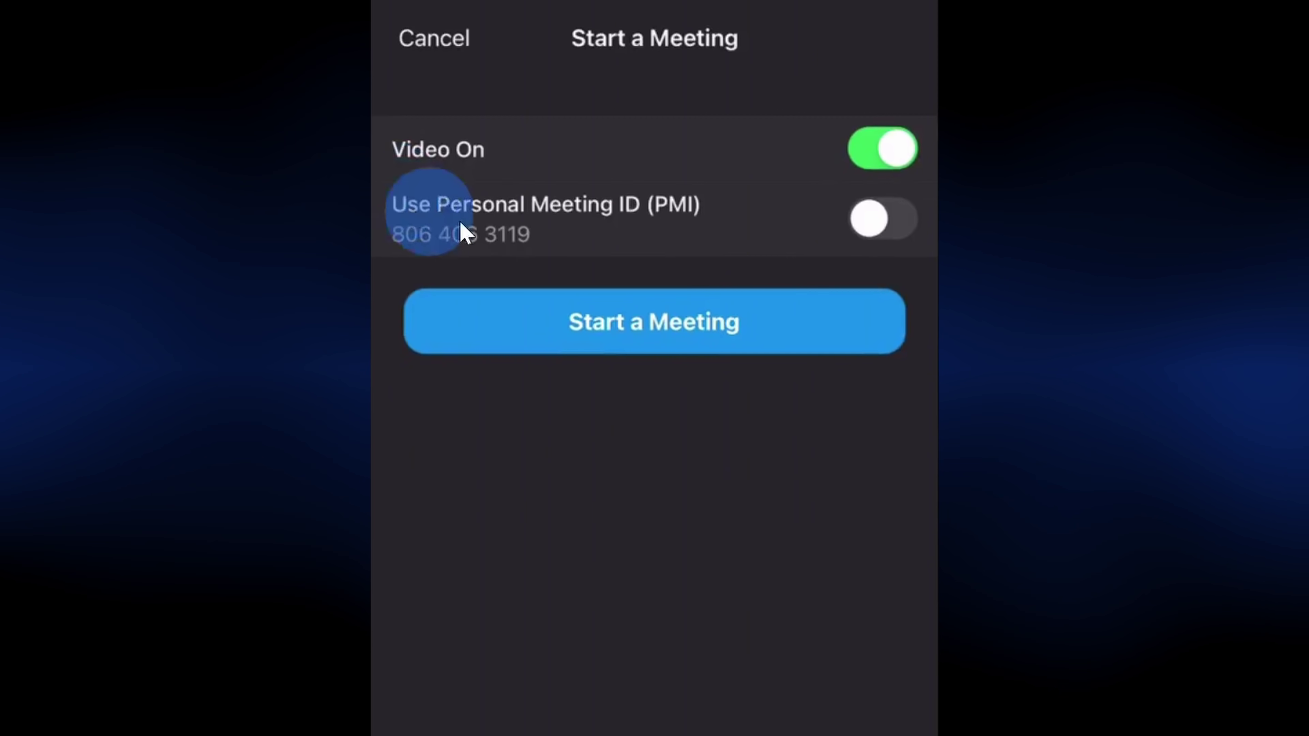
# Start the new meeting with video on from the Start a Meeting sheet
pyautogui.click(619, 322)
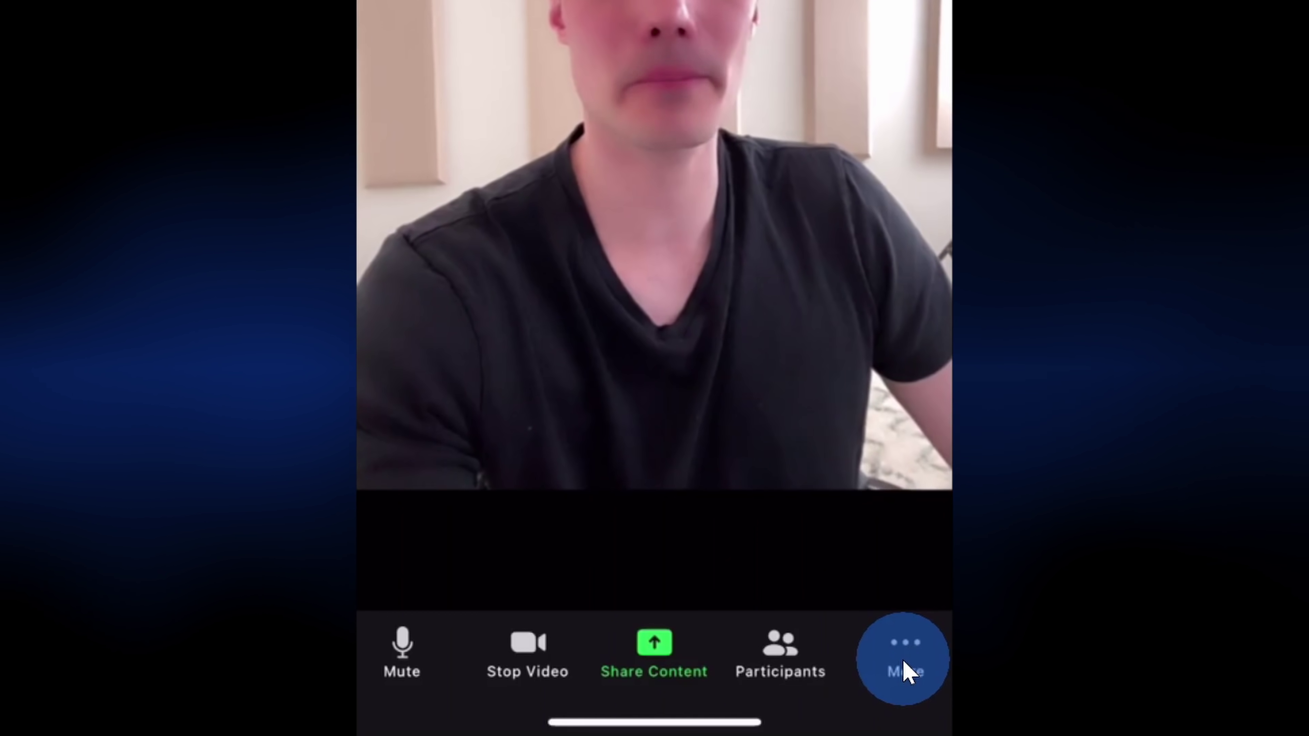
# Go to the meeting's Background and Filters and add a custom background from Recents photos
pyautogui.click(904, 662)
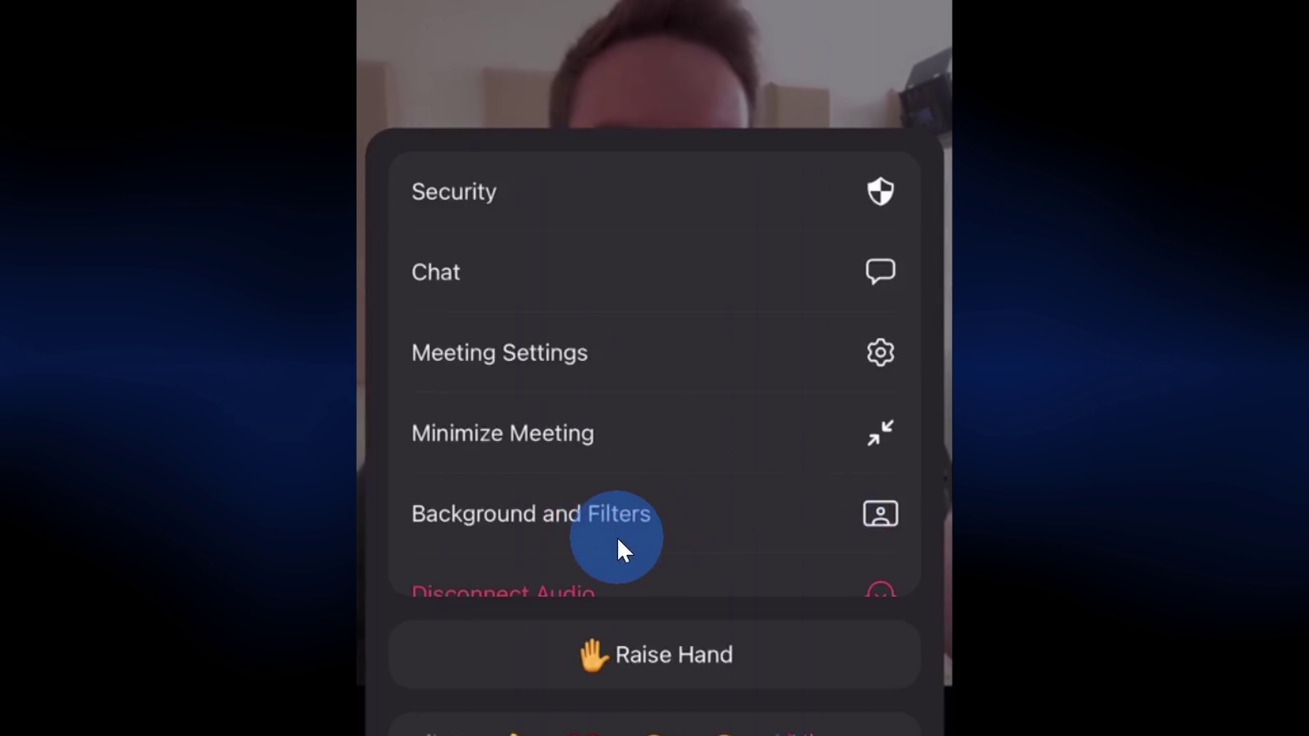
pyautogui.click(623, 550)
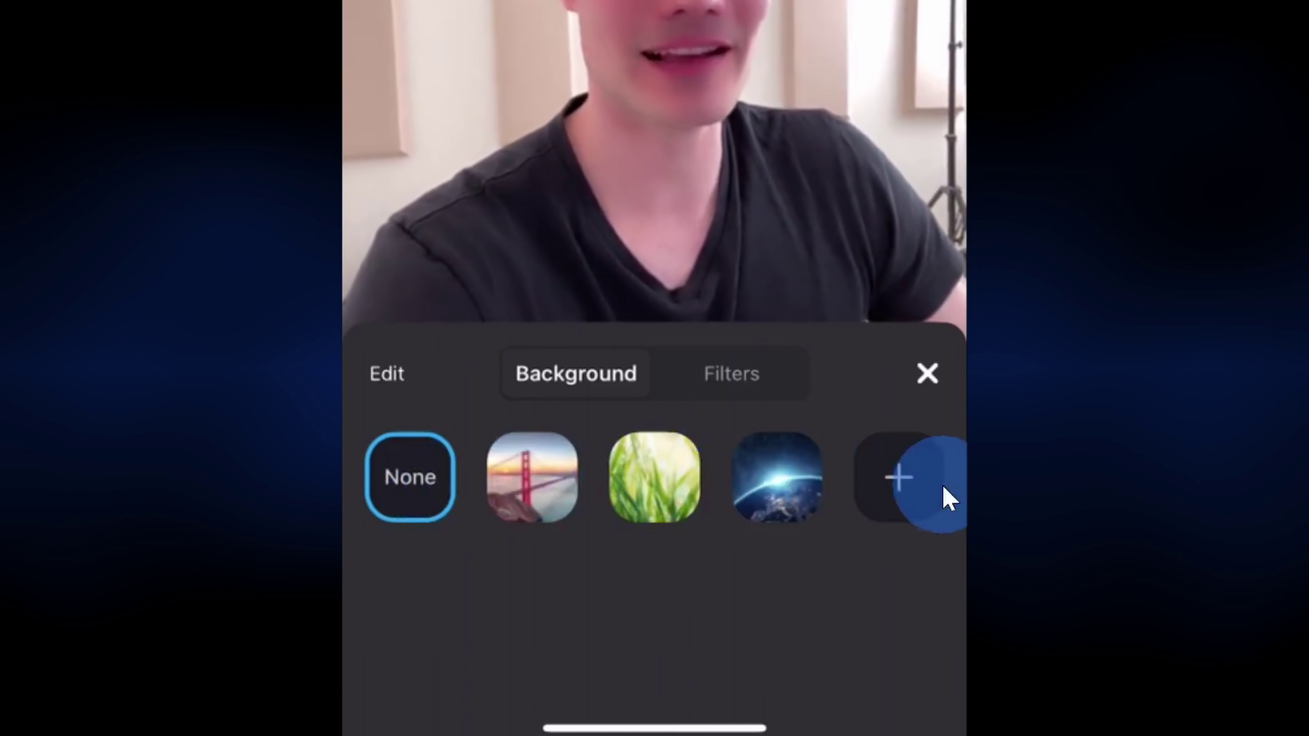
pyautogui.click(894, 490)
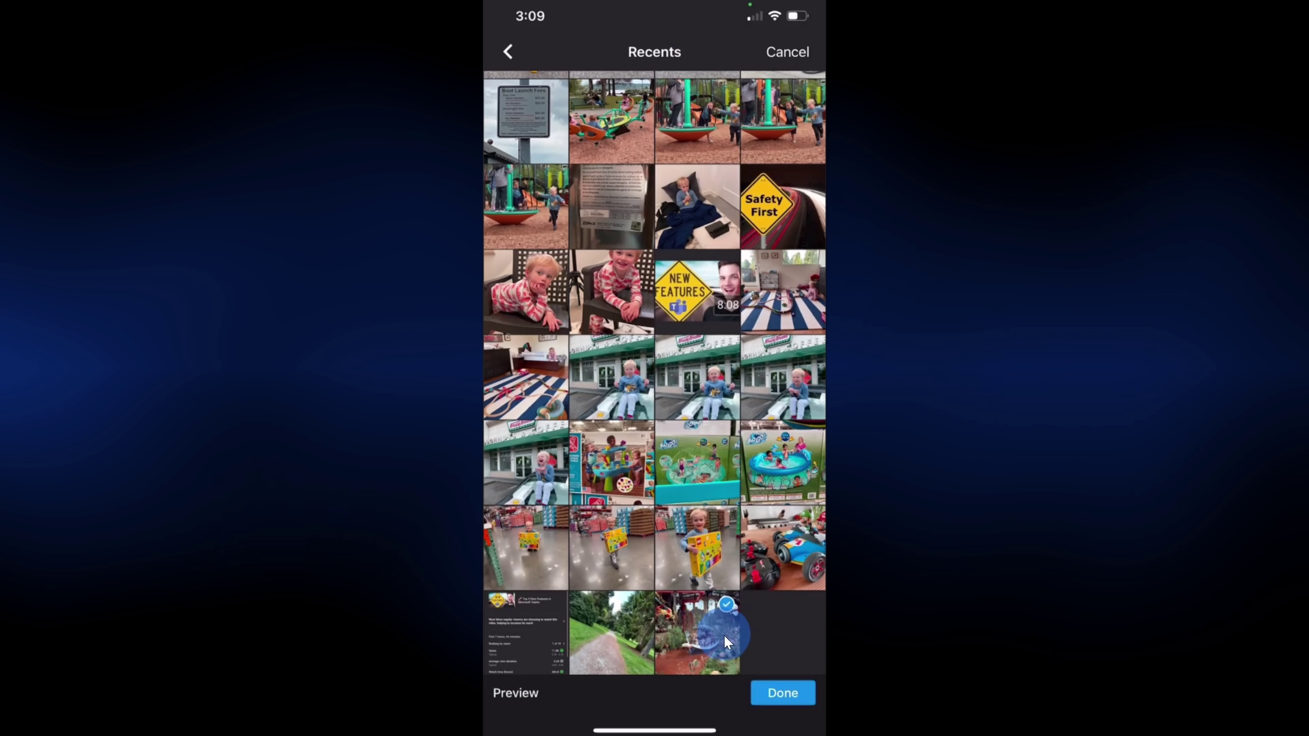
# Add the chosen garden photo as a background and enter edit mode for saved backgrounds
pyautogui.click(780, 700)
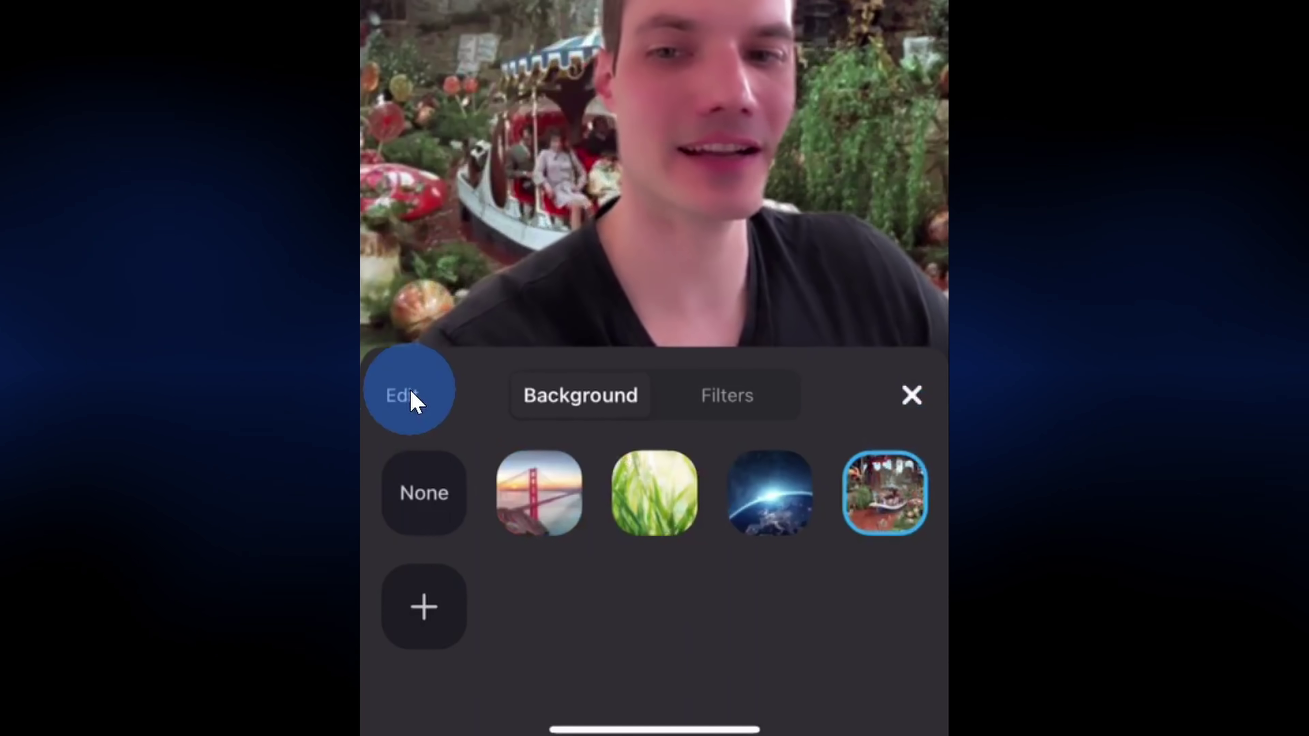
pyautogui.click(506, 530)
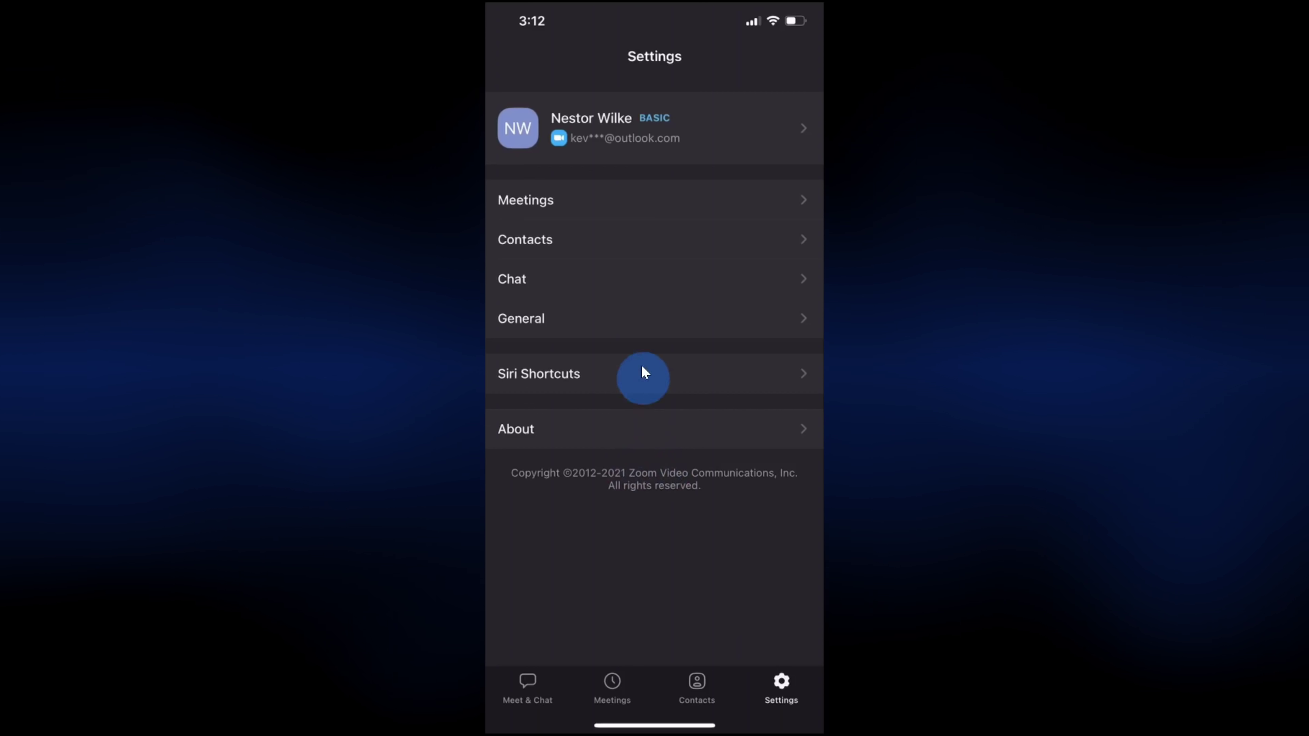
# Set Keep Virtual Background For to Current meeting only in Meeting settings
pyautogui.click(616, 201)
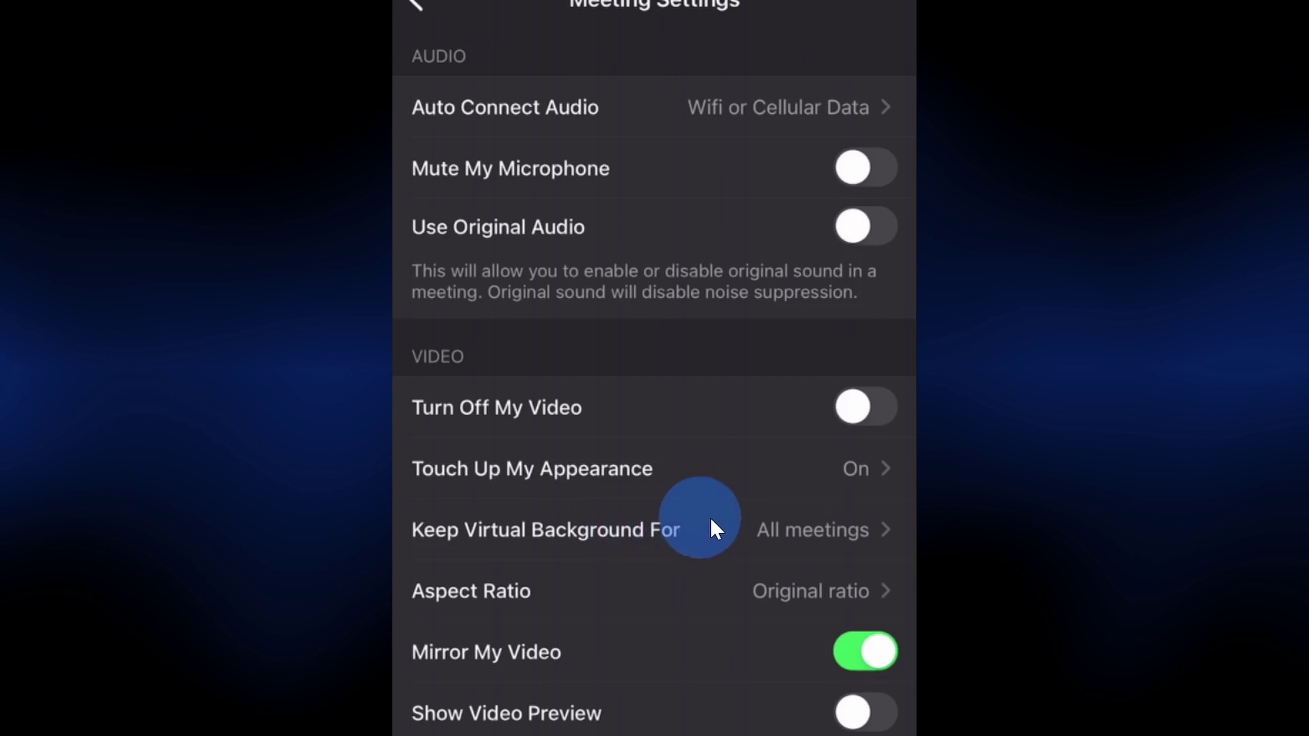
pyautogui.click(804, 530)
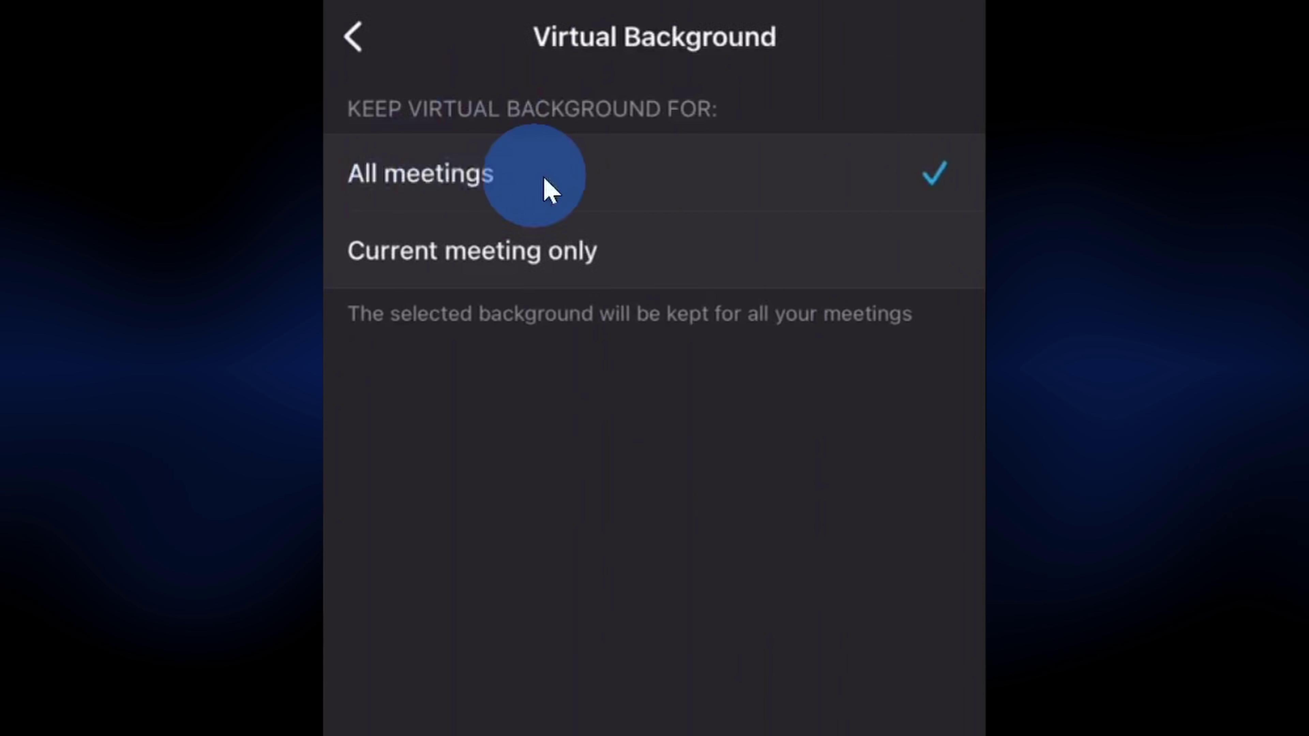
pyautogui.click(640, 267)
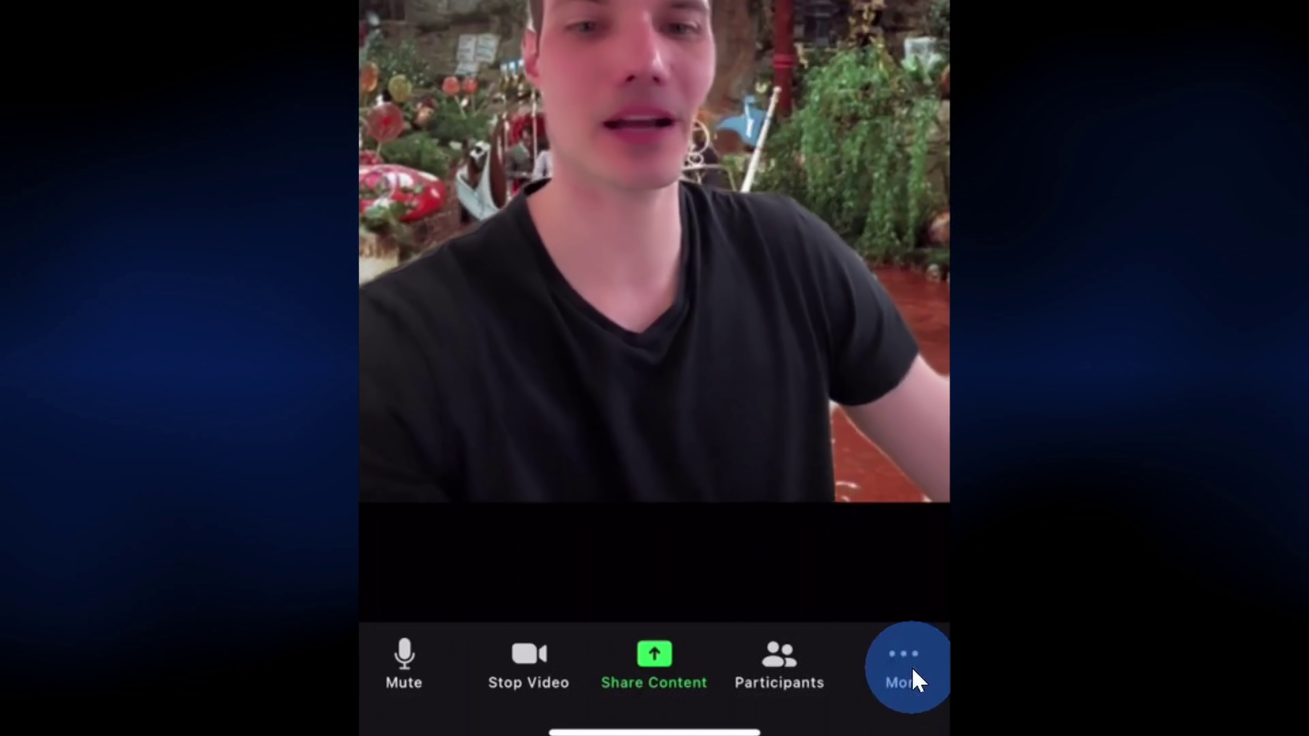
# Apply the cat face filter under Background and Filters and turn on Apply to all meetings
pyautogui.click(912, 670)
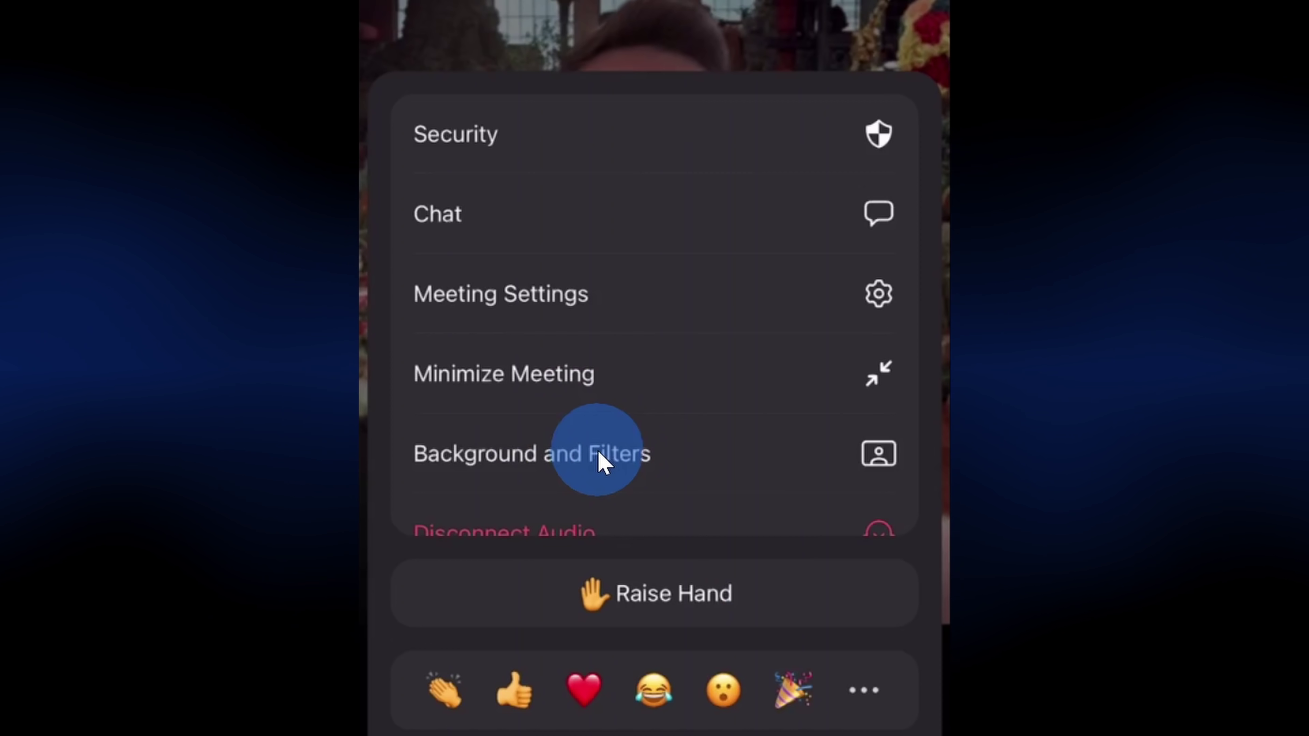
pyautogui.click(600, 461)
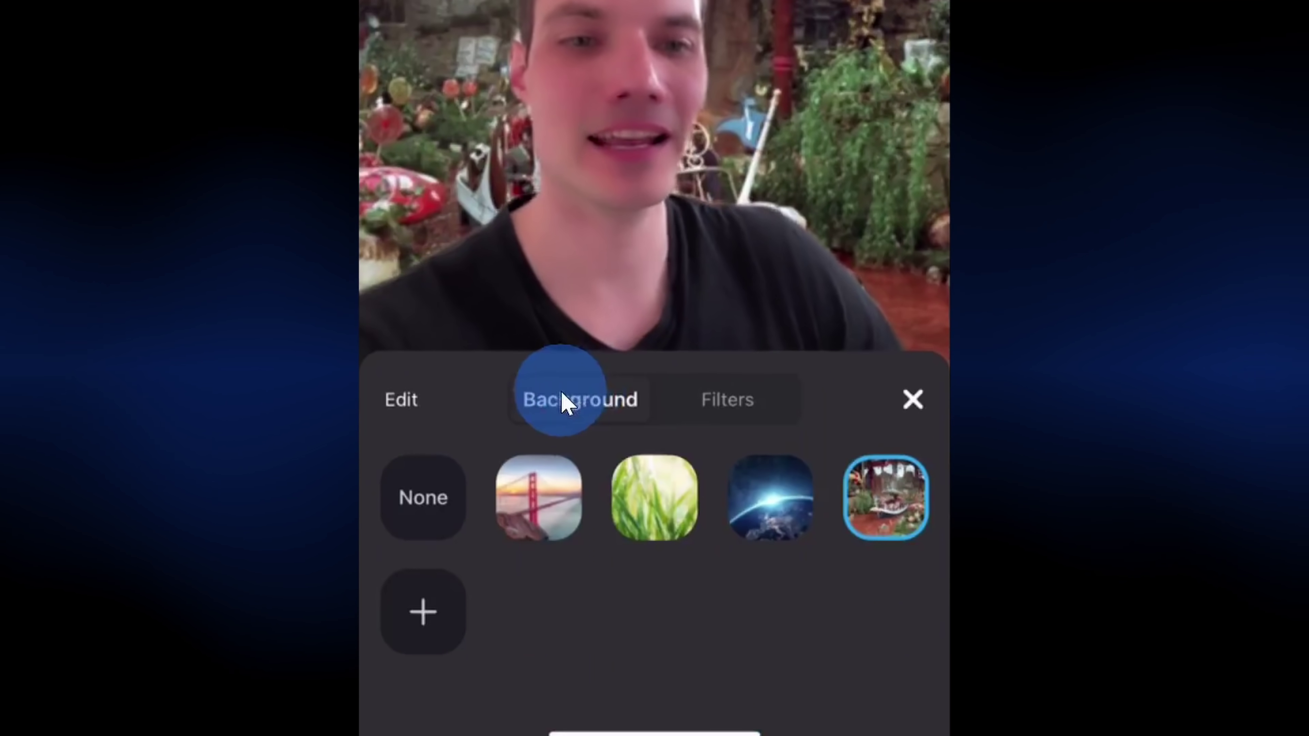
pyautogui.click(740, 409)
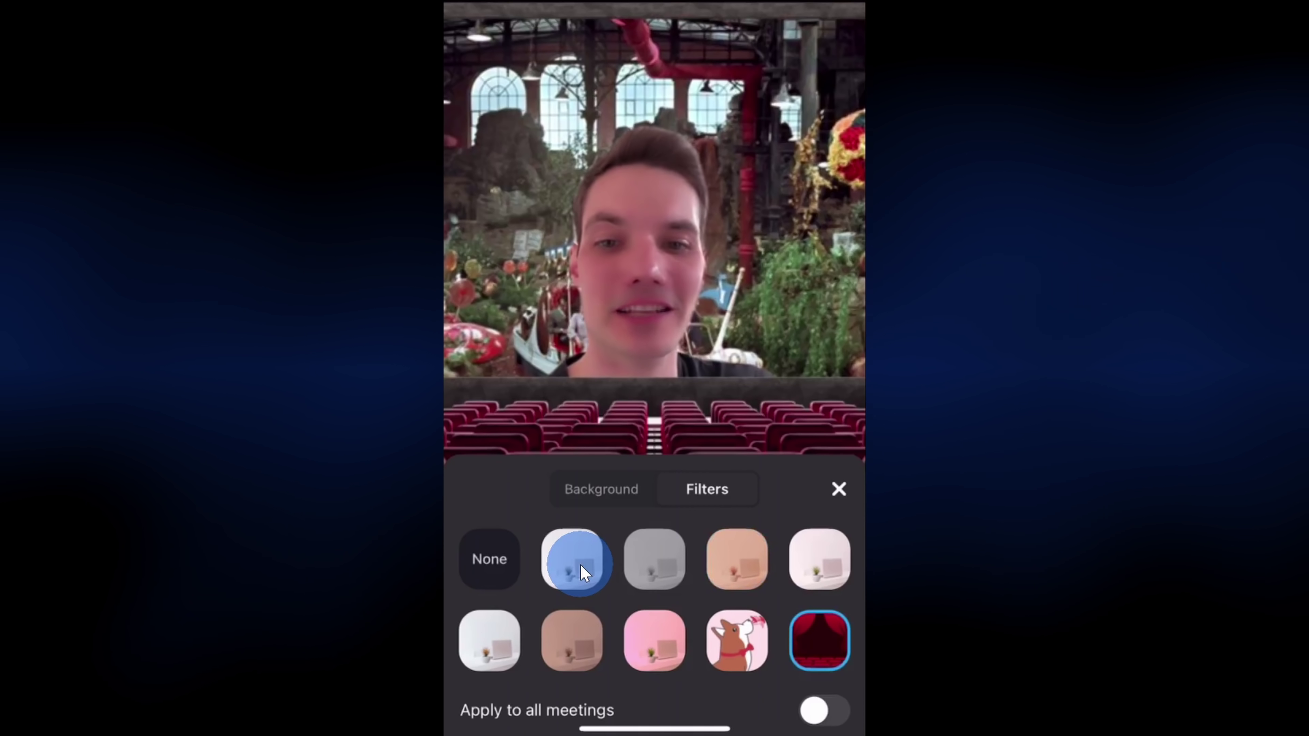
pyautogui.press('Right')
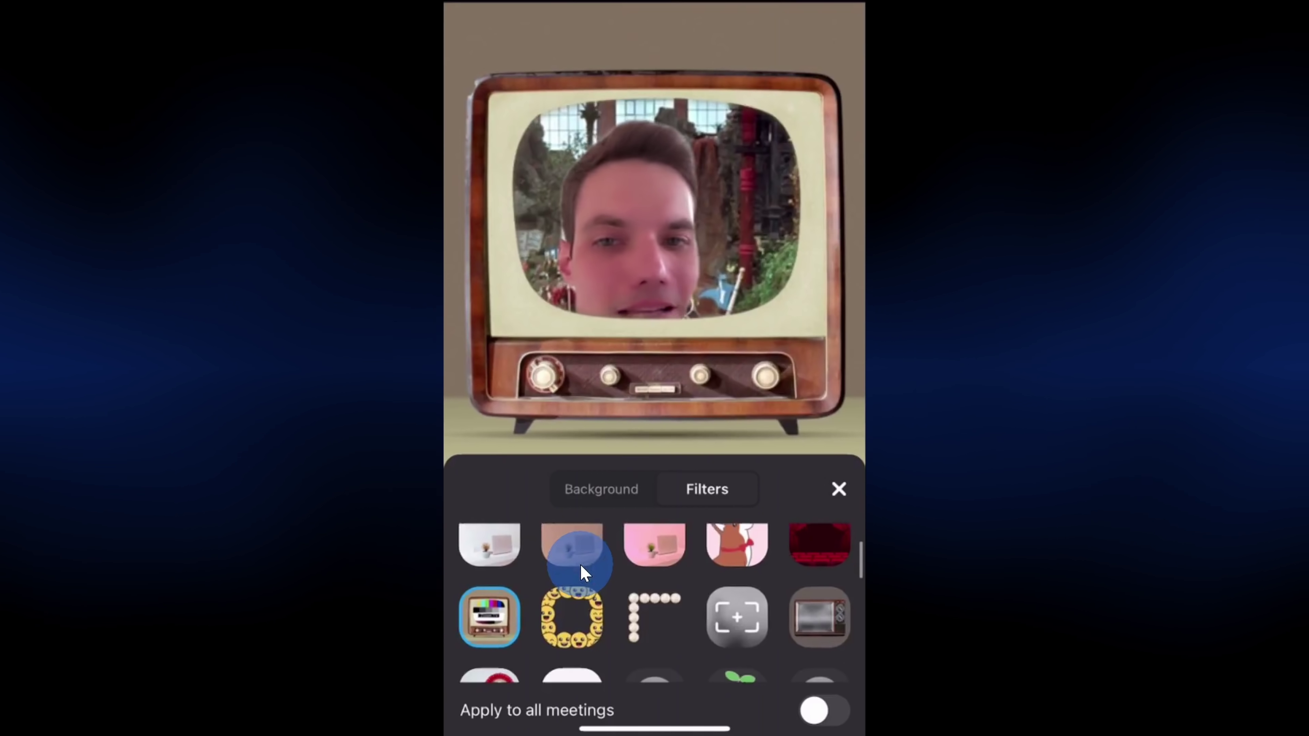
pyautogui.scroll(-10, 581, 568)
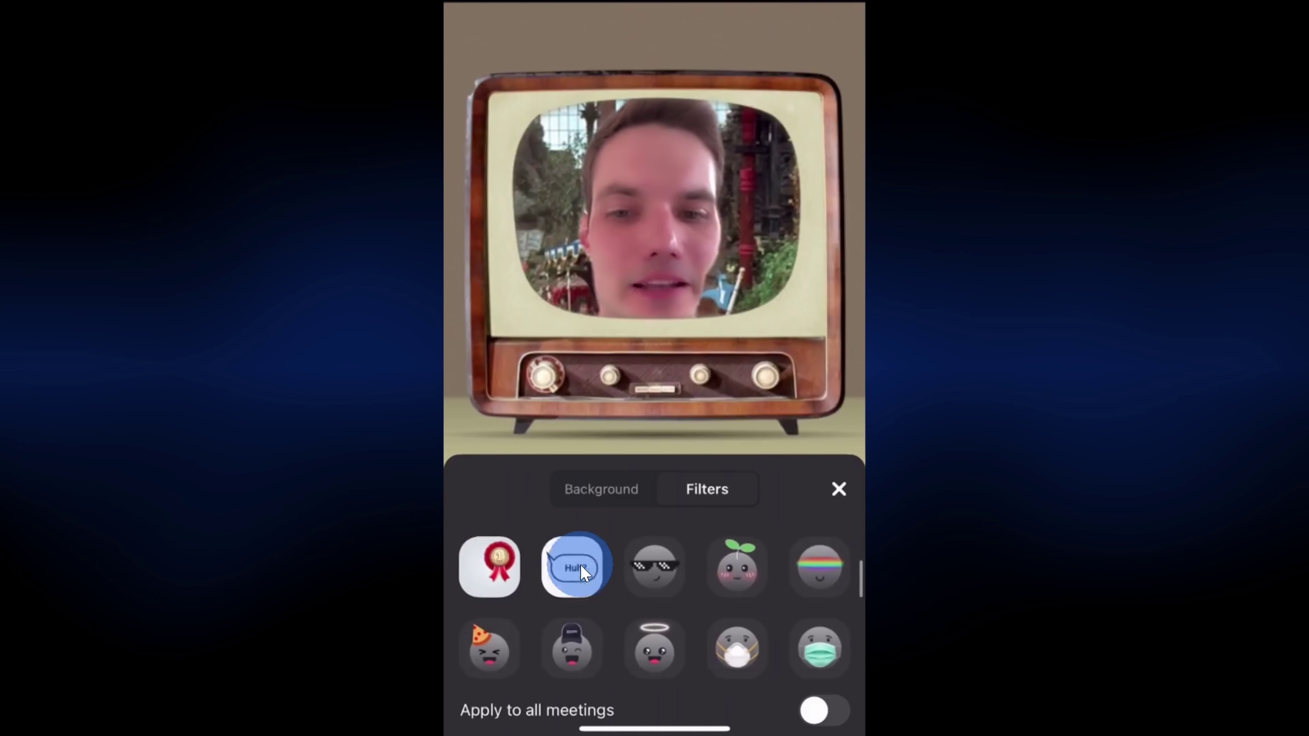
pyautogui.press('Right')
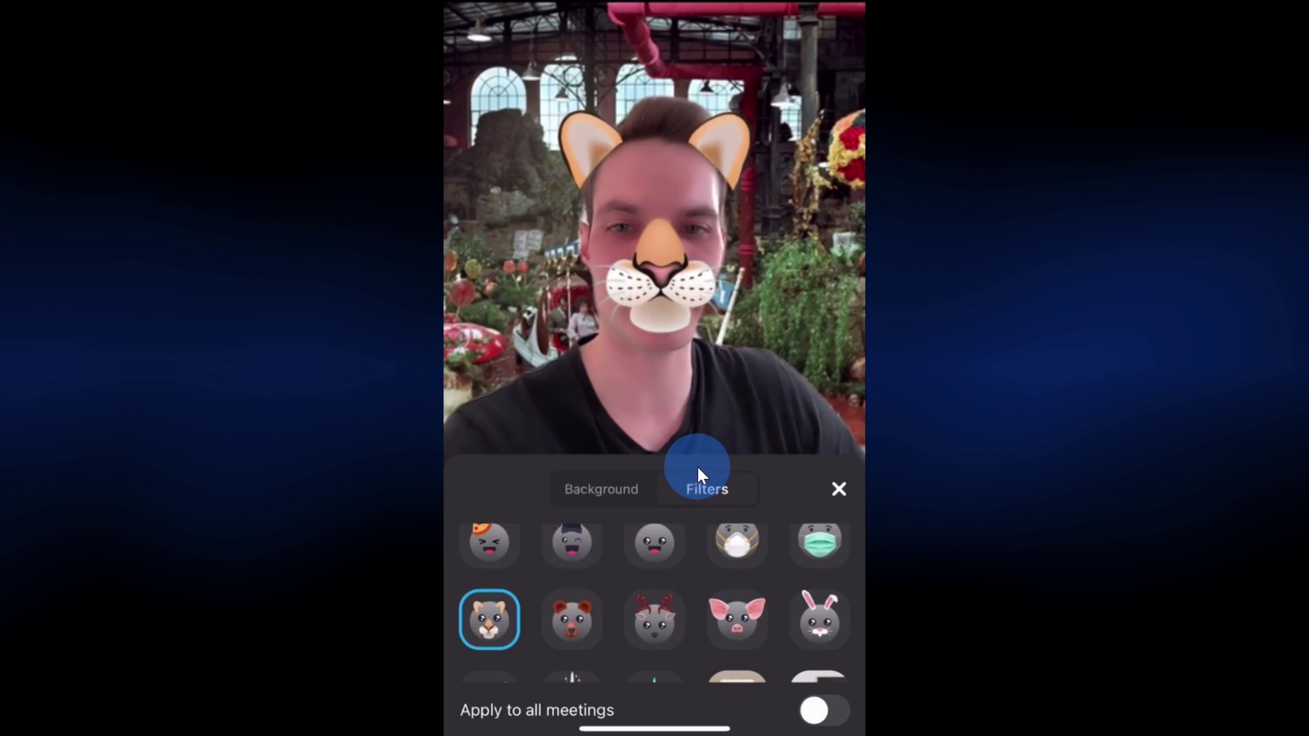
pyautogui.click(822, 720)
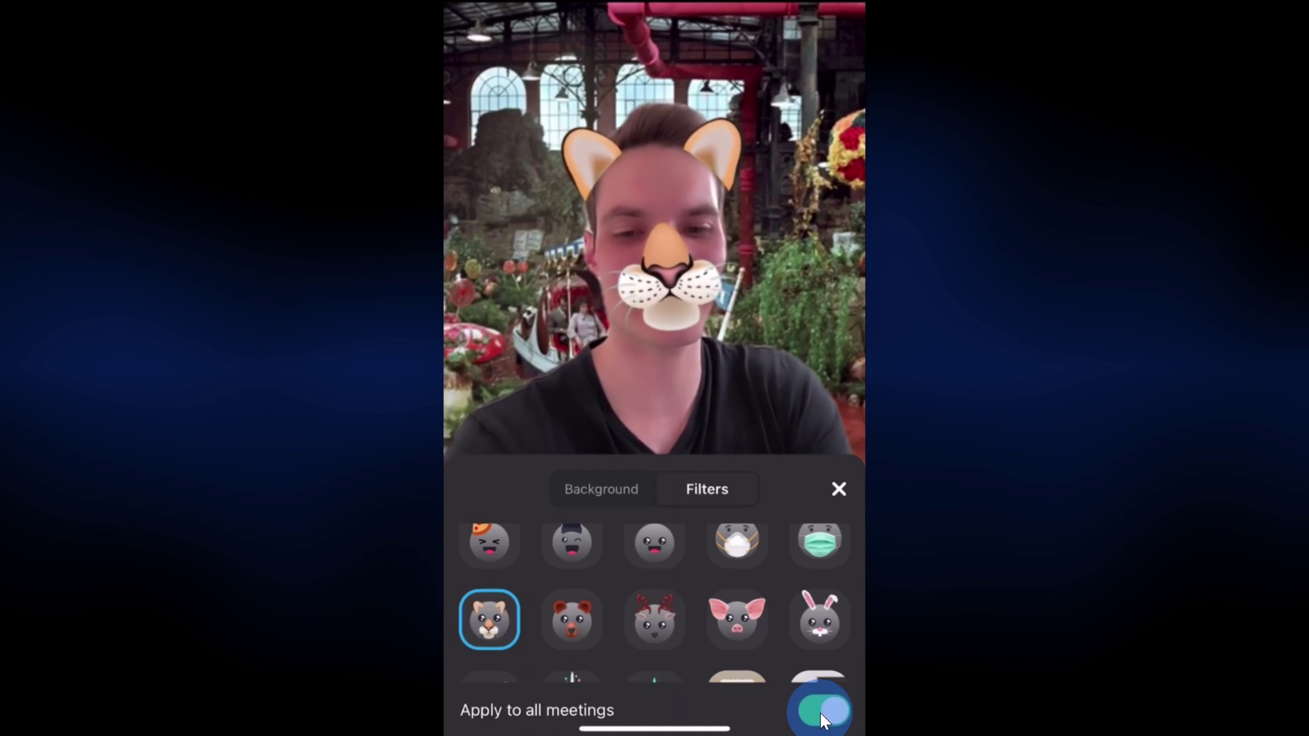
pyautogui.click(823, 712)
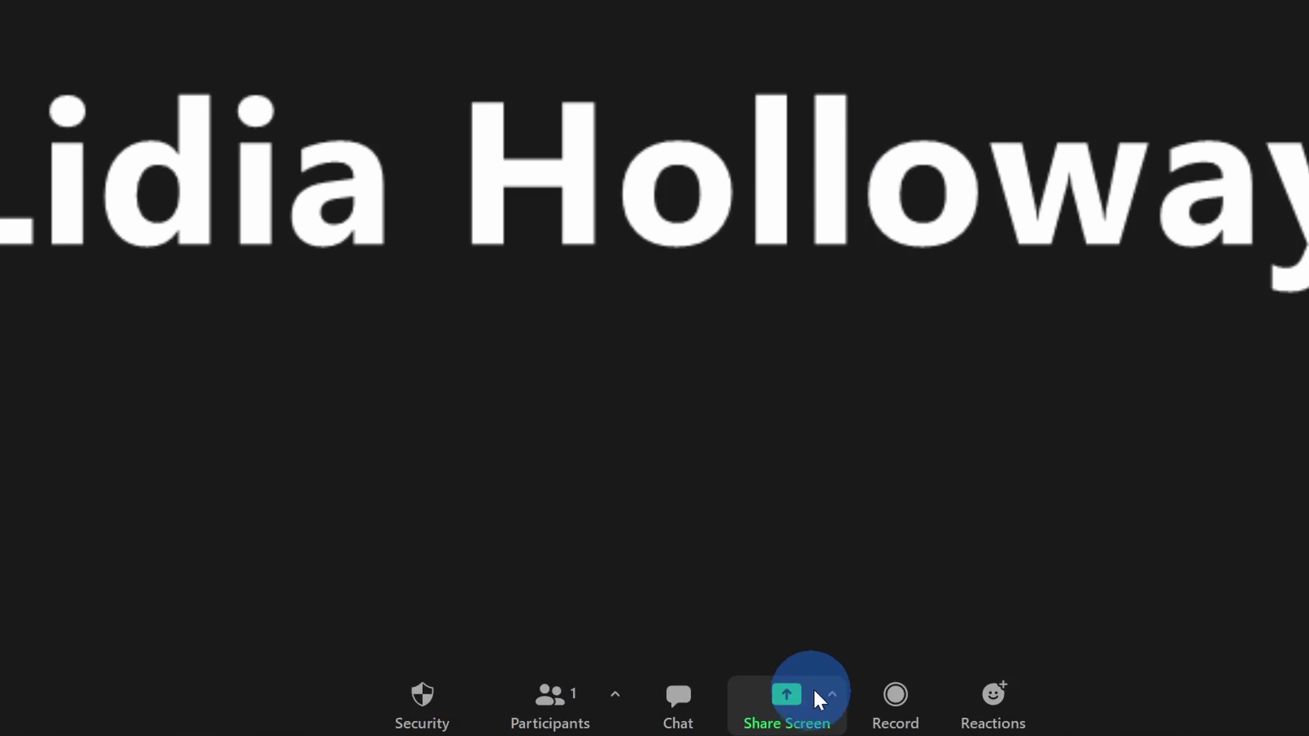
# Share an iPhone/iPad screen from Share Screen's Basic tab into the meeting
pyautogui.click(789, 697)
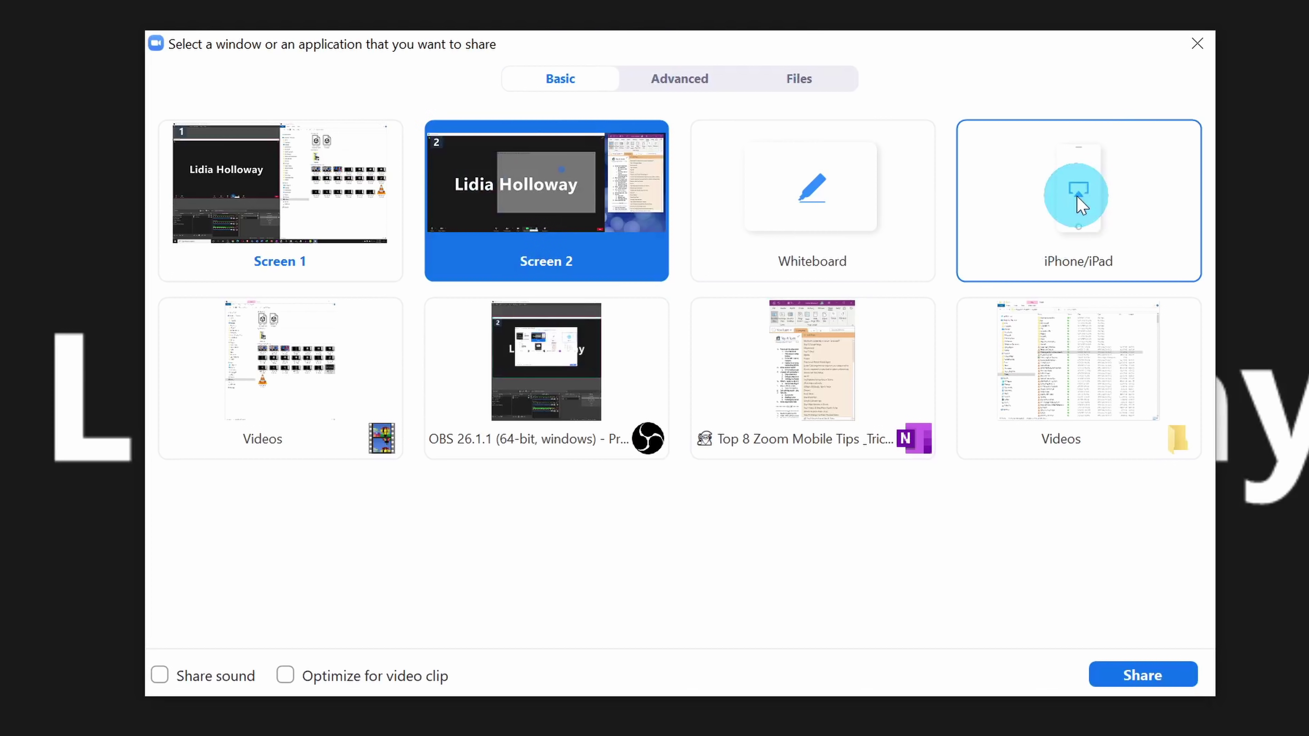
pyautogui.click(1081, 206)
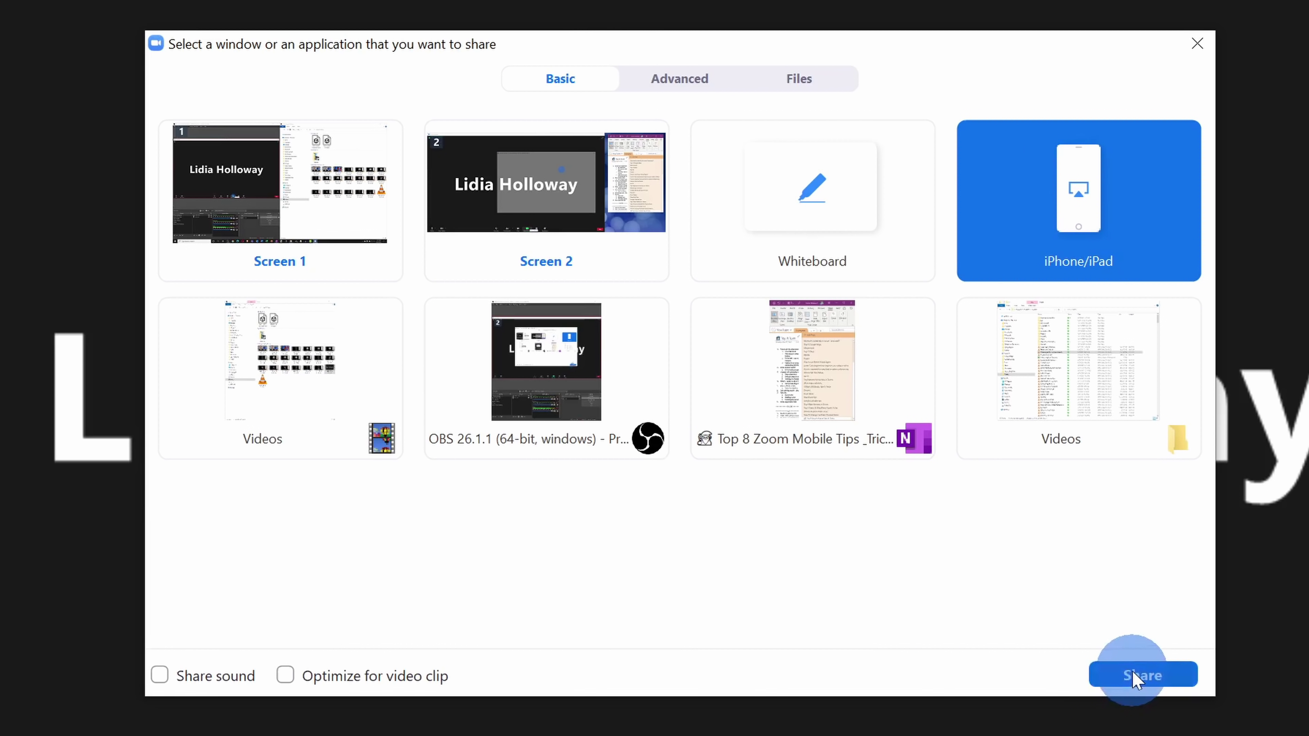
pyautogui.click(1137, 679)
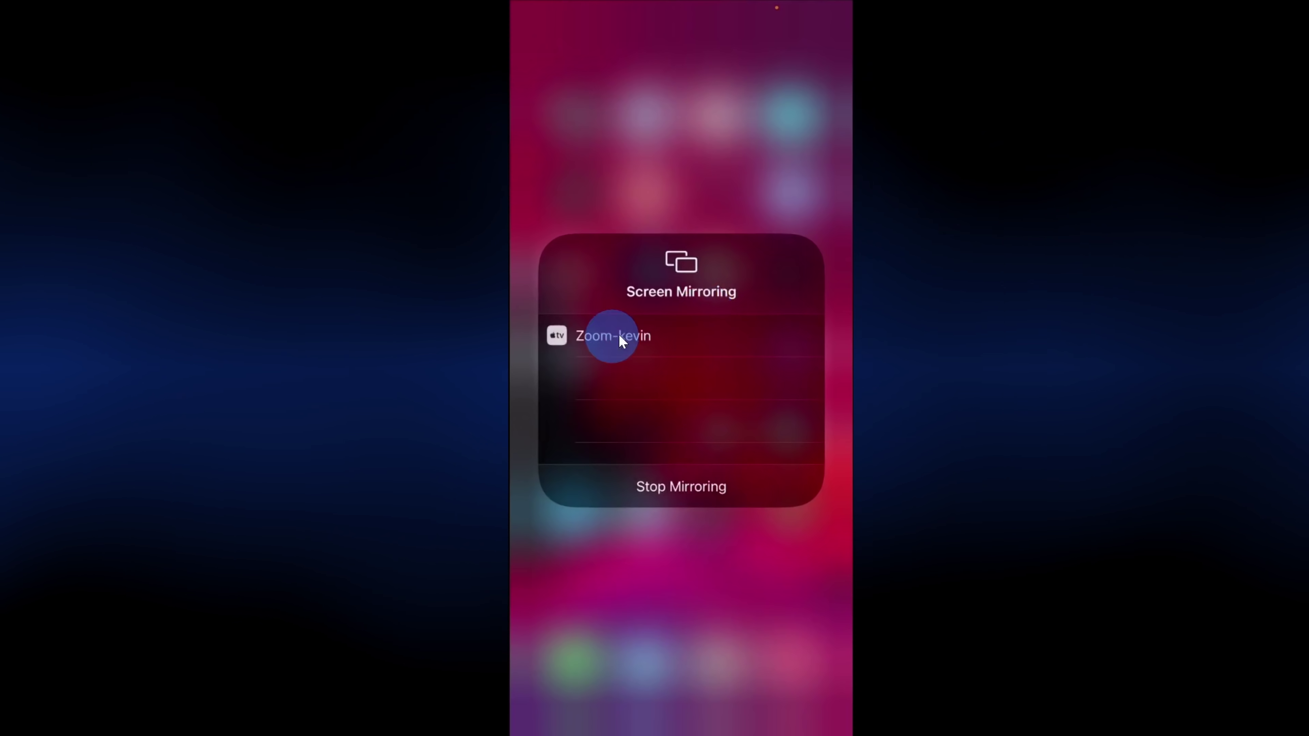
# Mirror the iPhone screen to the Zoom receiver and page through its home screen
pyautogui.click(656, 338)
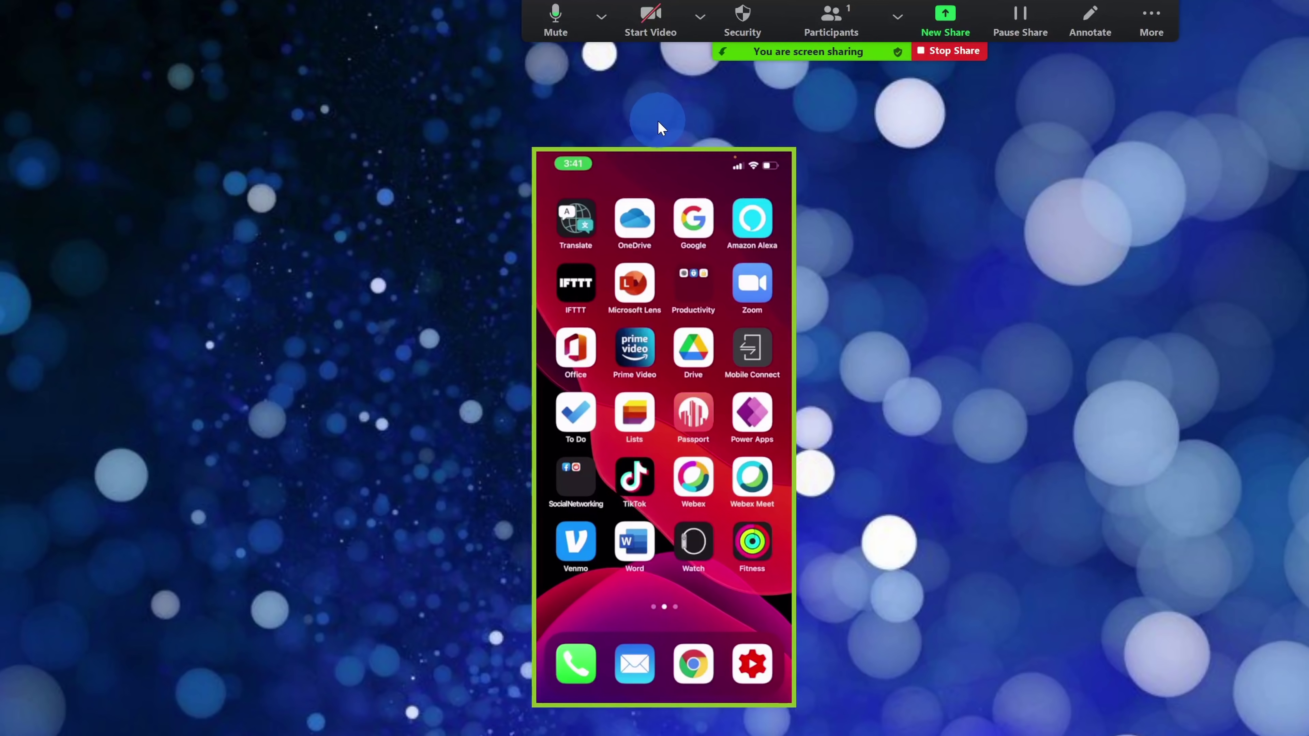
pyautogui.moveTo(670, 343); pyautogui.dragTo(728, 268)
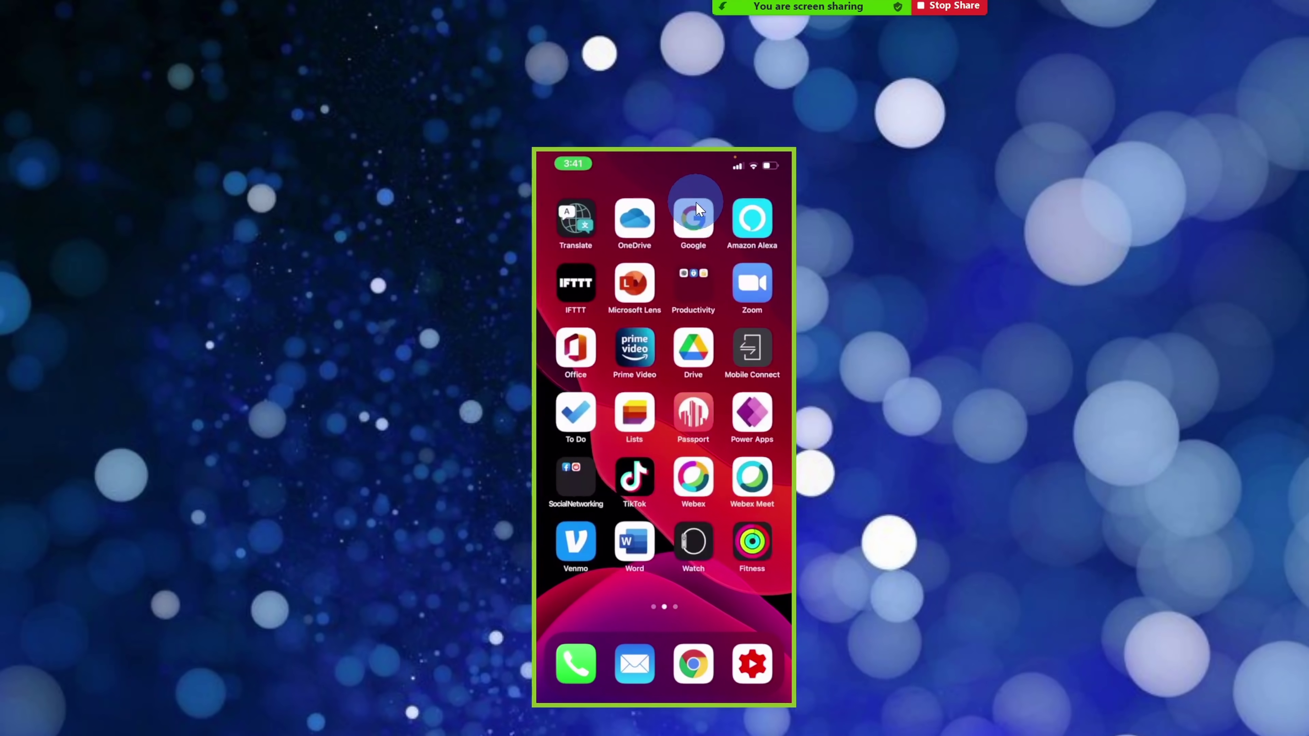
pyautogui.moveTo(813, 4)
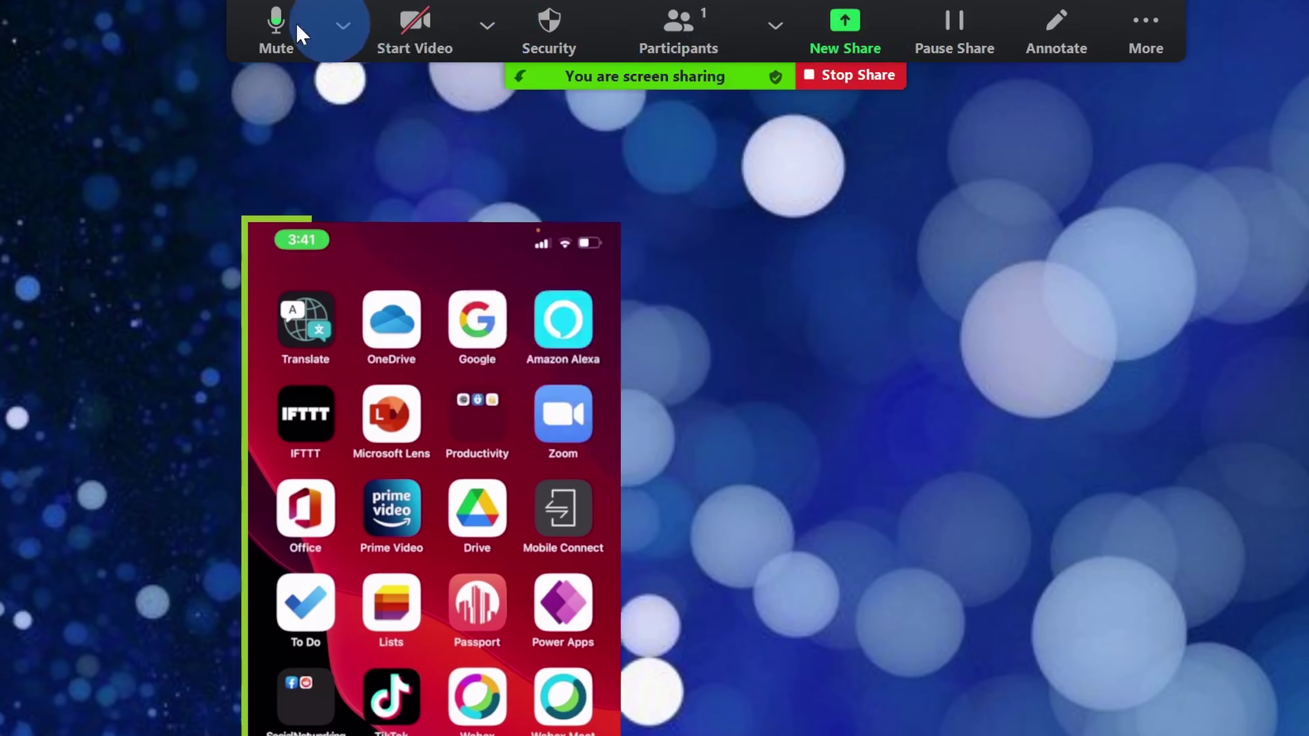
pyautogui.click(488, 25)
pyautogui.click(775, 24)
# Draw a freehand annotation stroke over the shared phone screen
pyautogui.click(1054, 31)
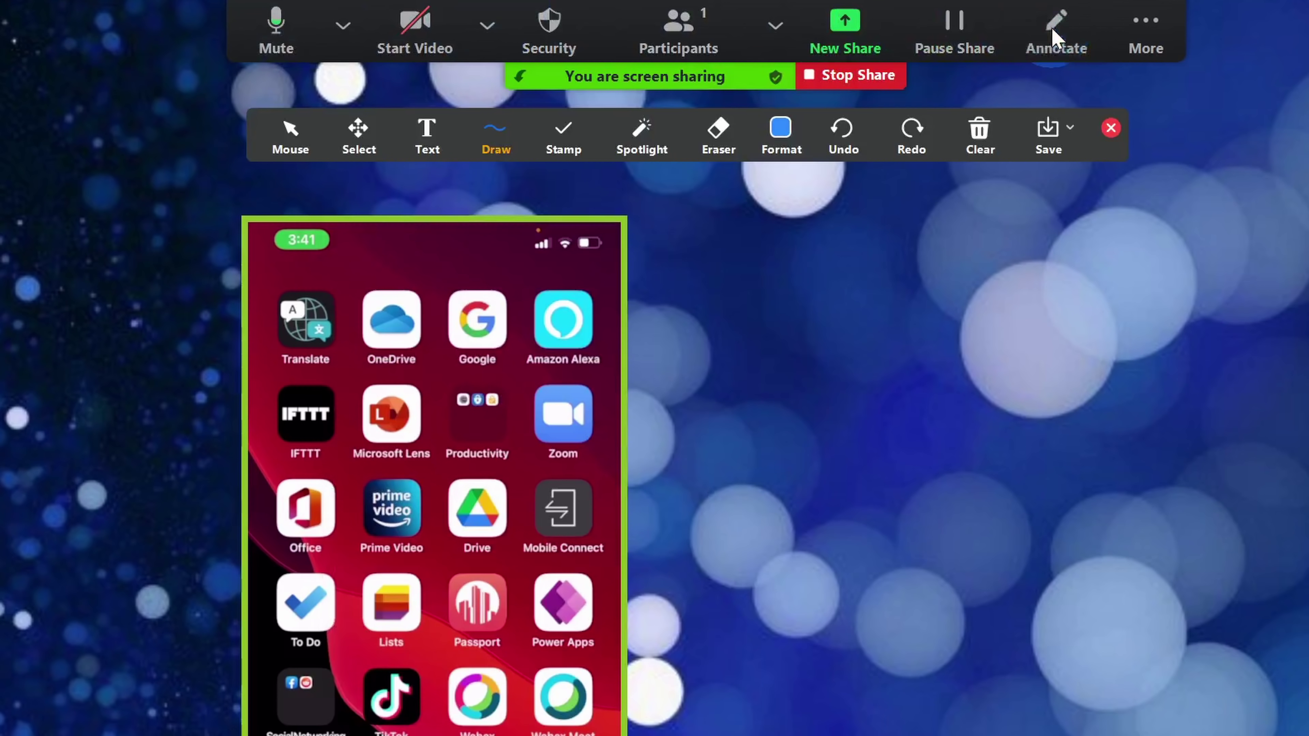
pyautogui.click(496, 135)
pyautogui.moveTo(436, 288)
pyautogui.mouseDown()
pyautogui.moveTo(365, 316)
pyautogui.moveTo(509, 622)
pyautogui.mouseUp()
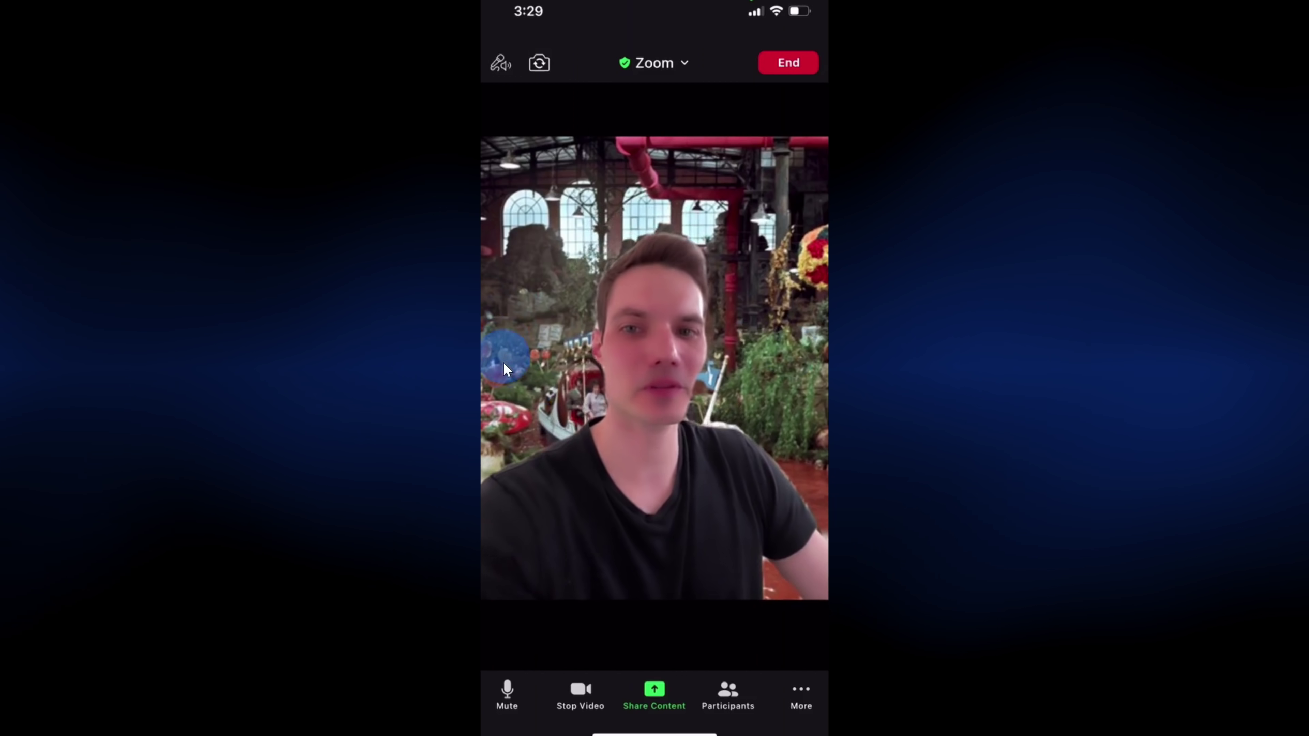
pyautogui.moveTo(503, 356); pyautogui.dragTo(680, 345)
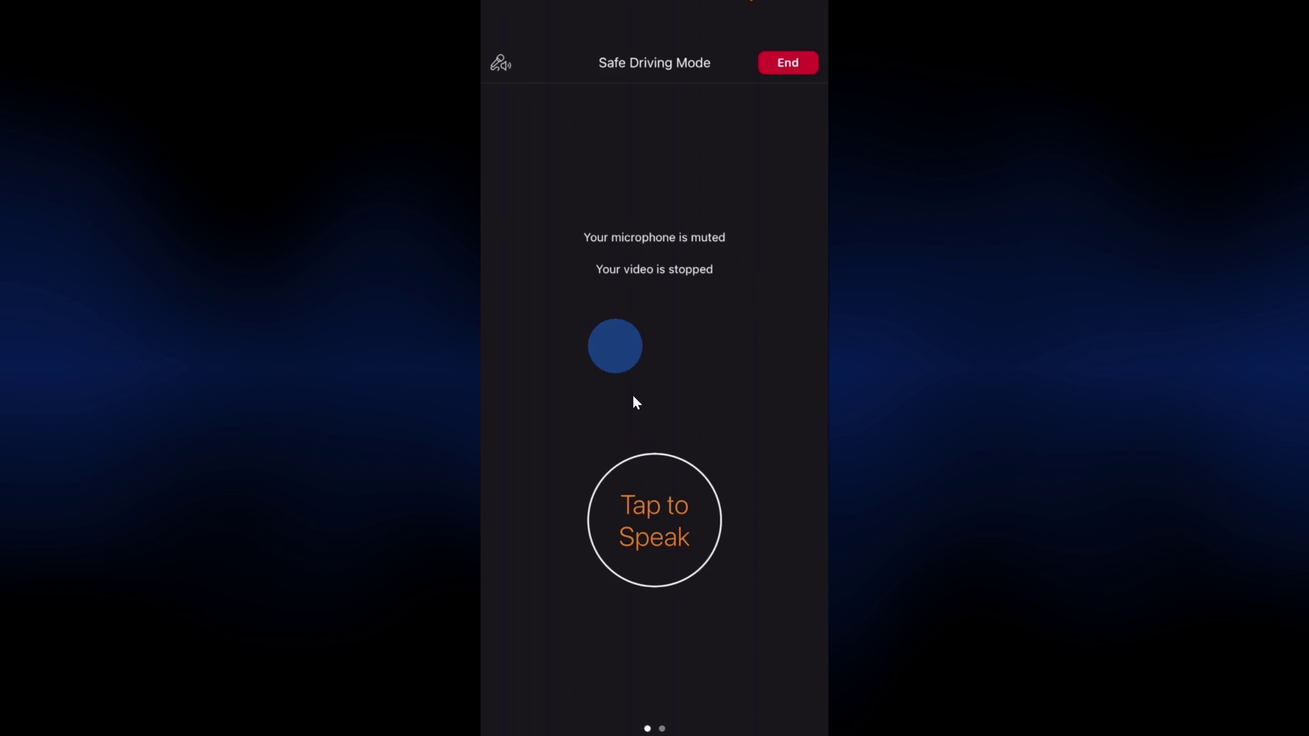
pyautogui.click(669, 521)
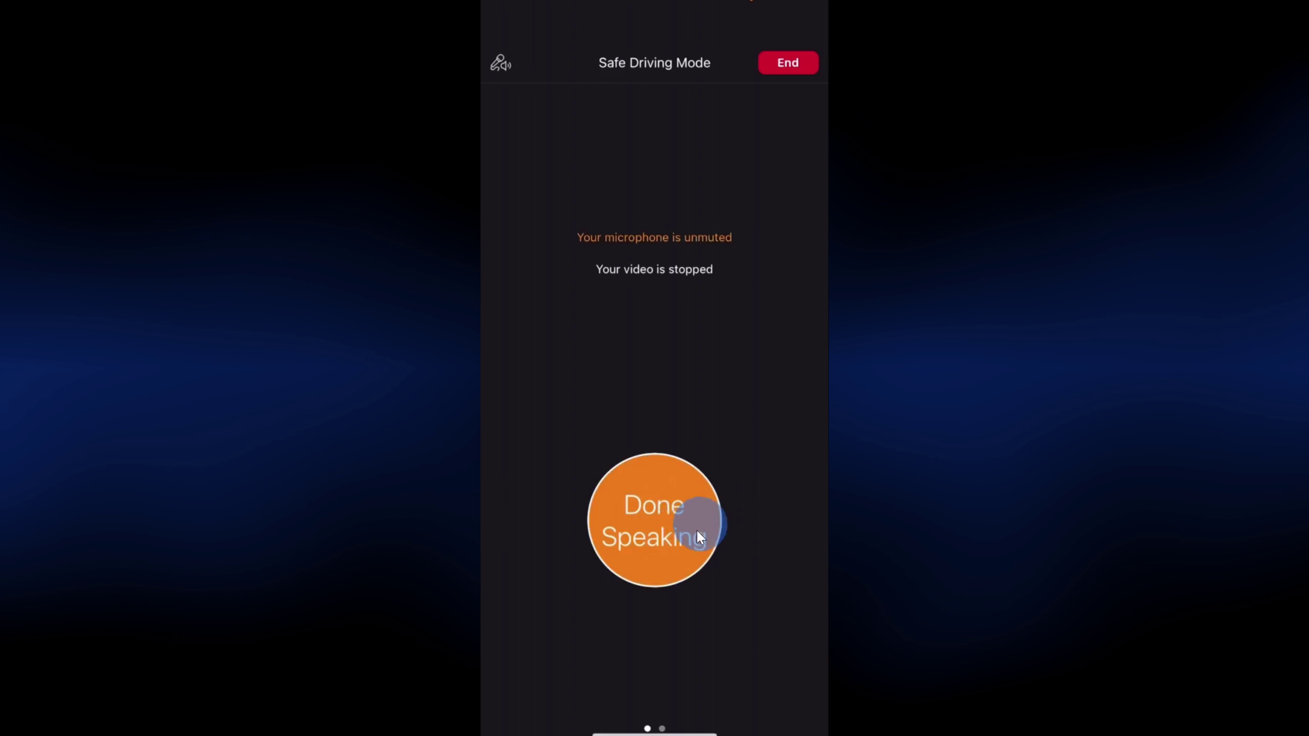
pyautogui.click(665, 528)
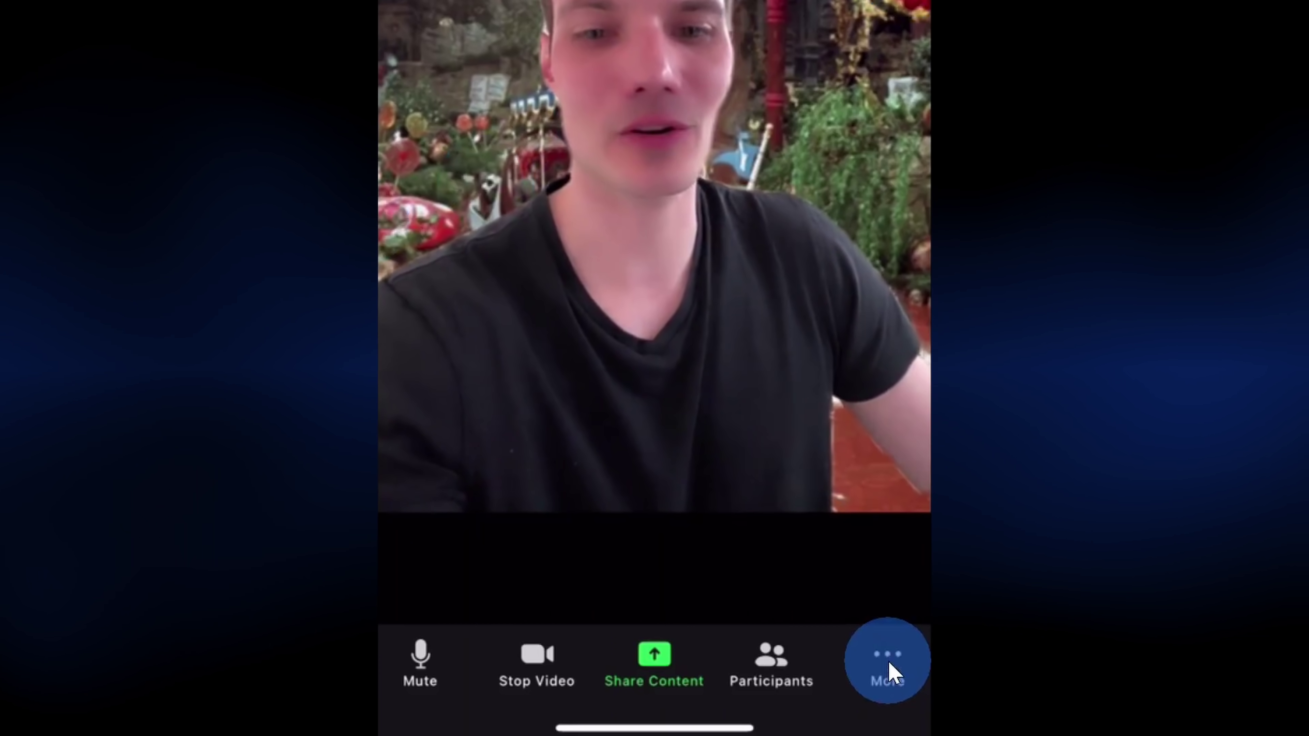
# View the meeting's Security settings from the More menu
pyautogui.click(889, 663)
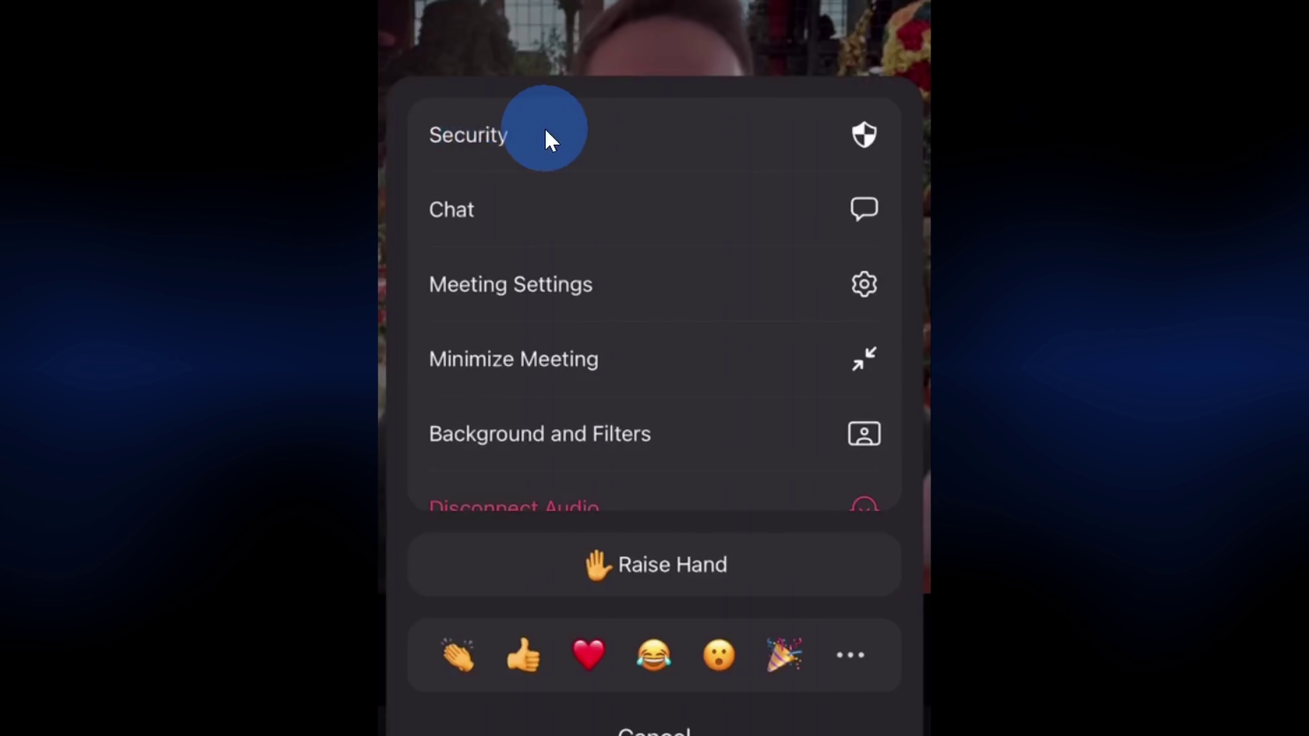
pyautogui.click(637, 140)
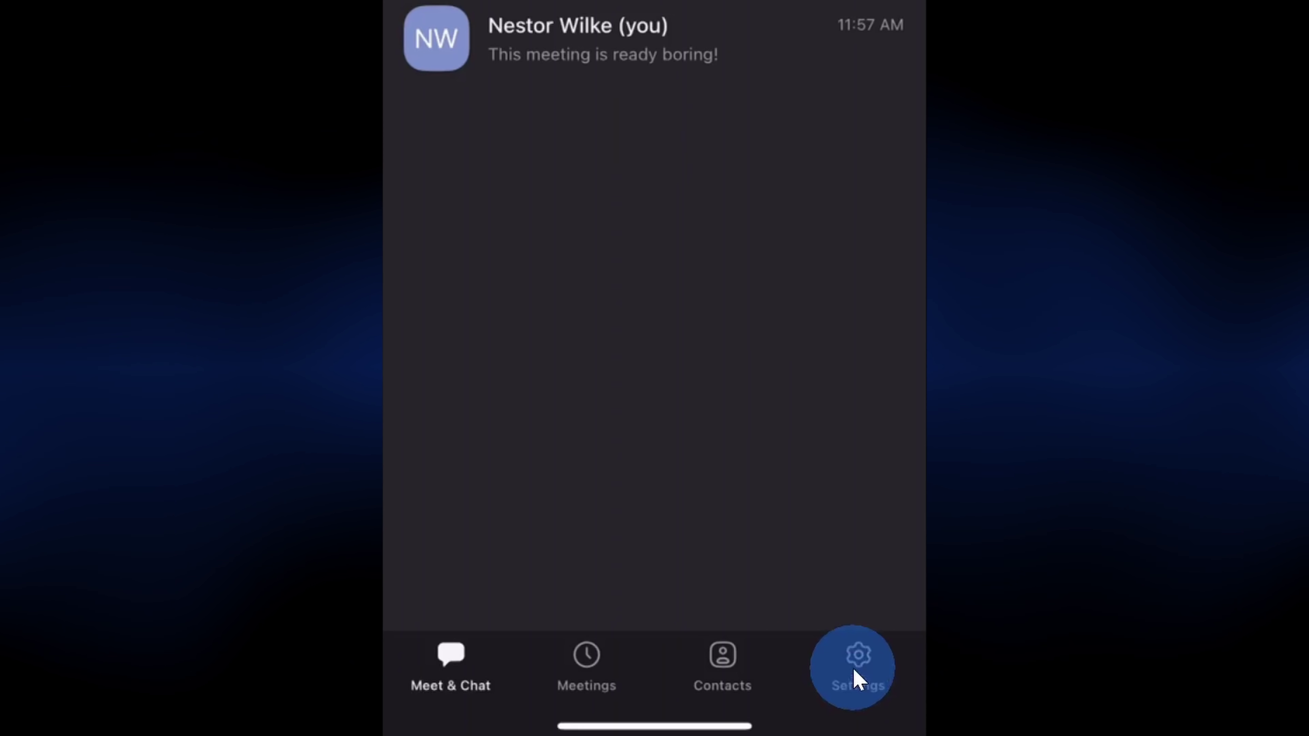
# Turn on Auto-Copy Link Invite in the Meetings settings
pyautogui.click(857, 679)
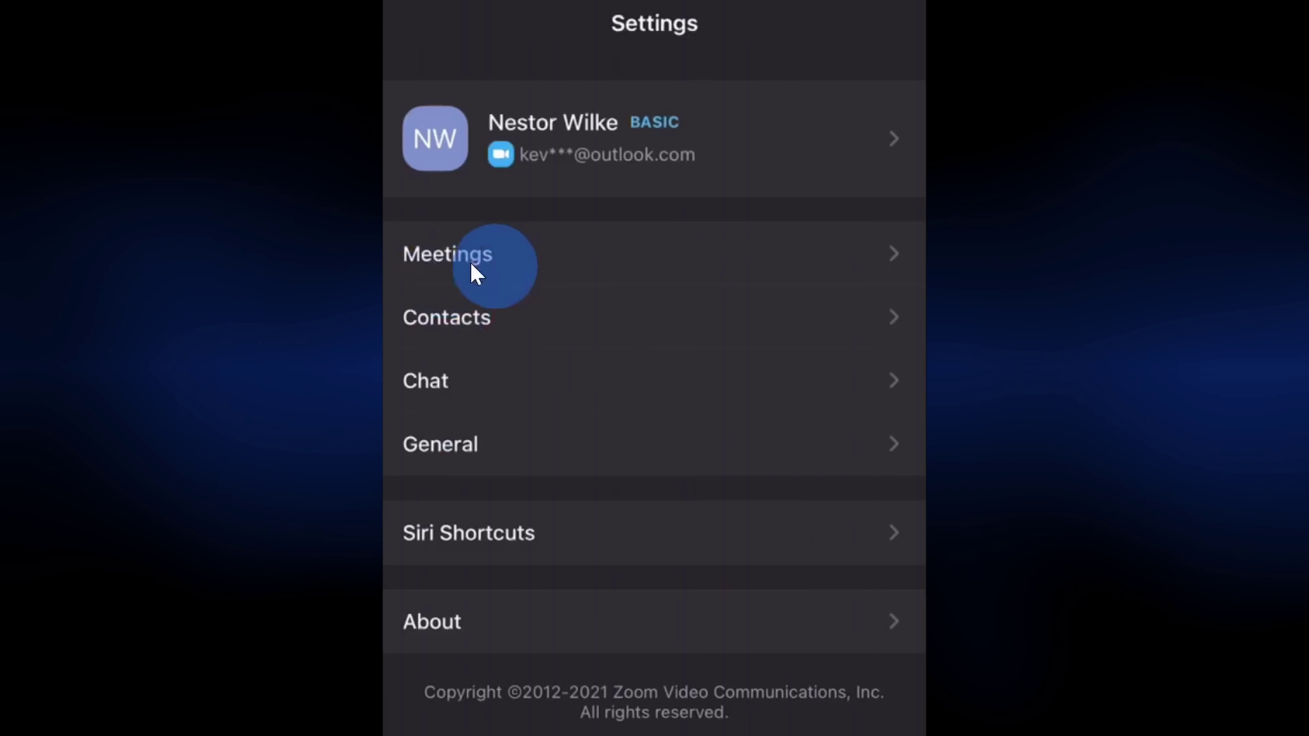
pyautogui.click(546, 260)
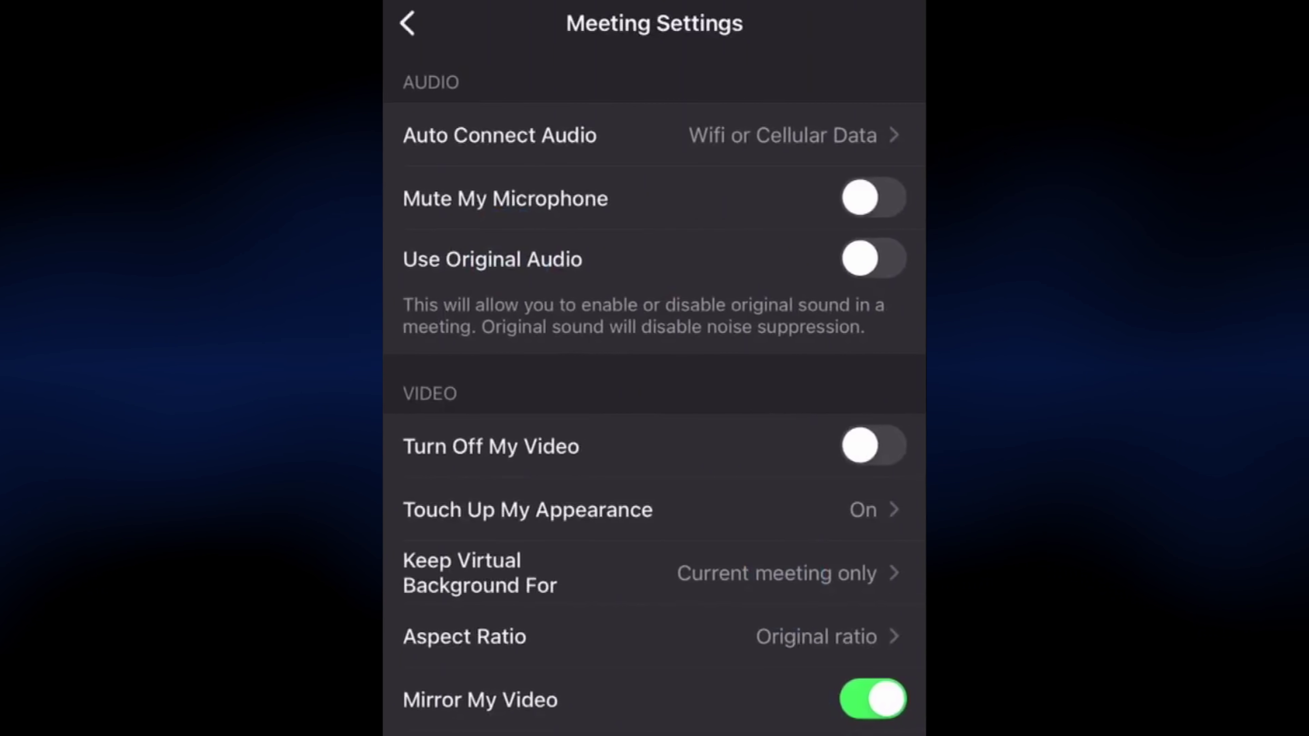
pyautogui.moveTo(788, 619); pyautogui.dragTo(765, 313)
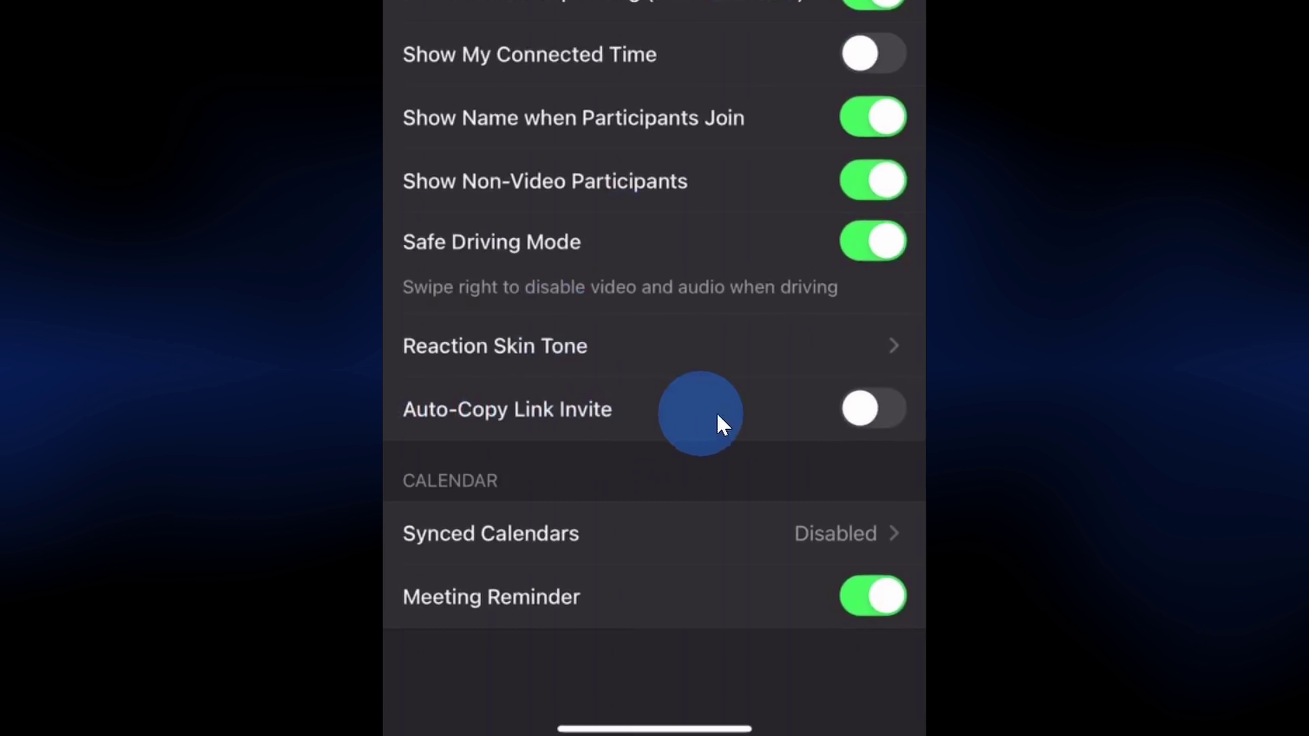
pyautogui.click(861, 411)
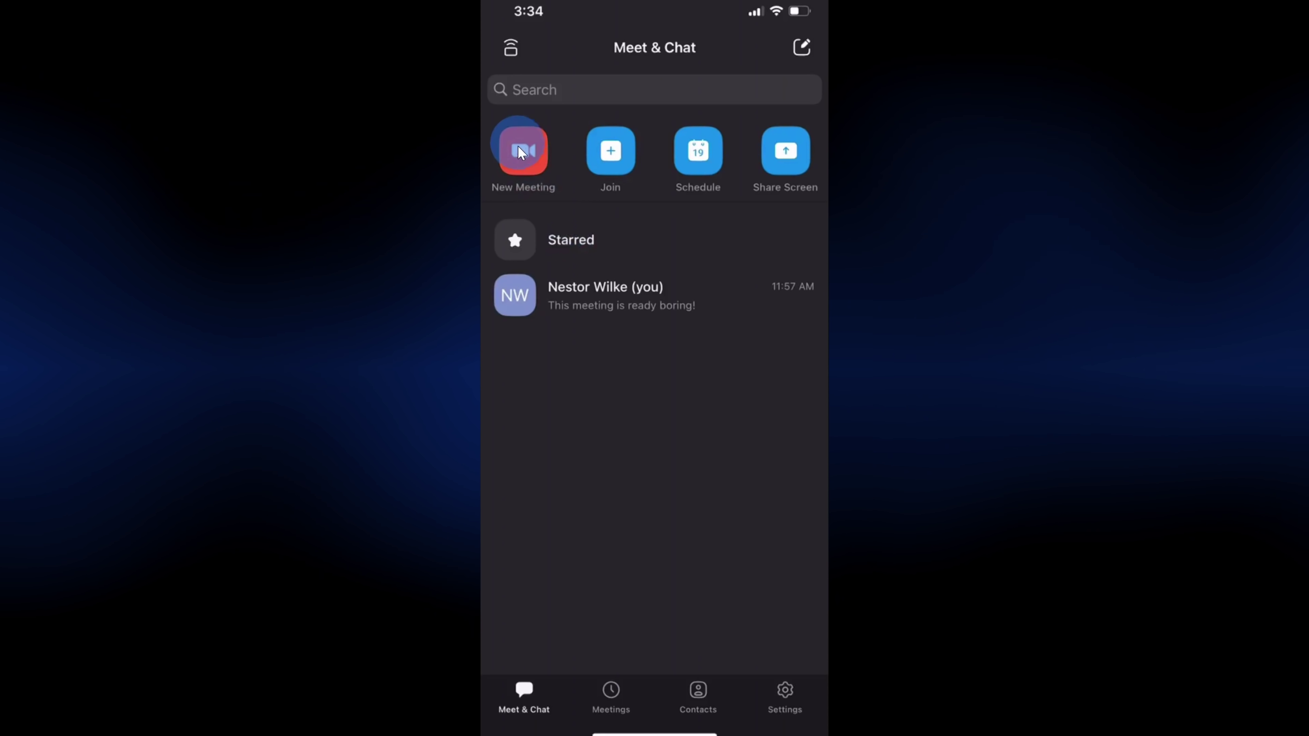
# Start a new meeting and paste its invite link into the new email body
pyautogui.click(527, 156)
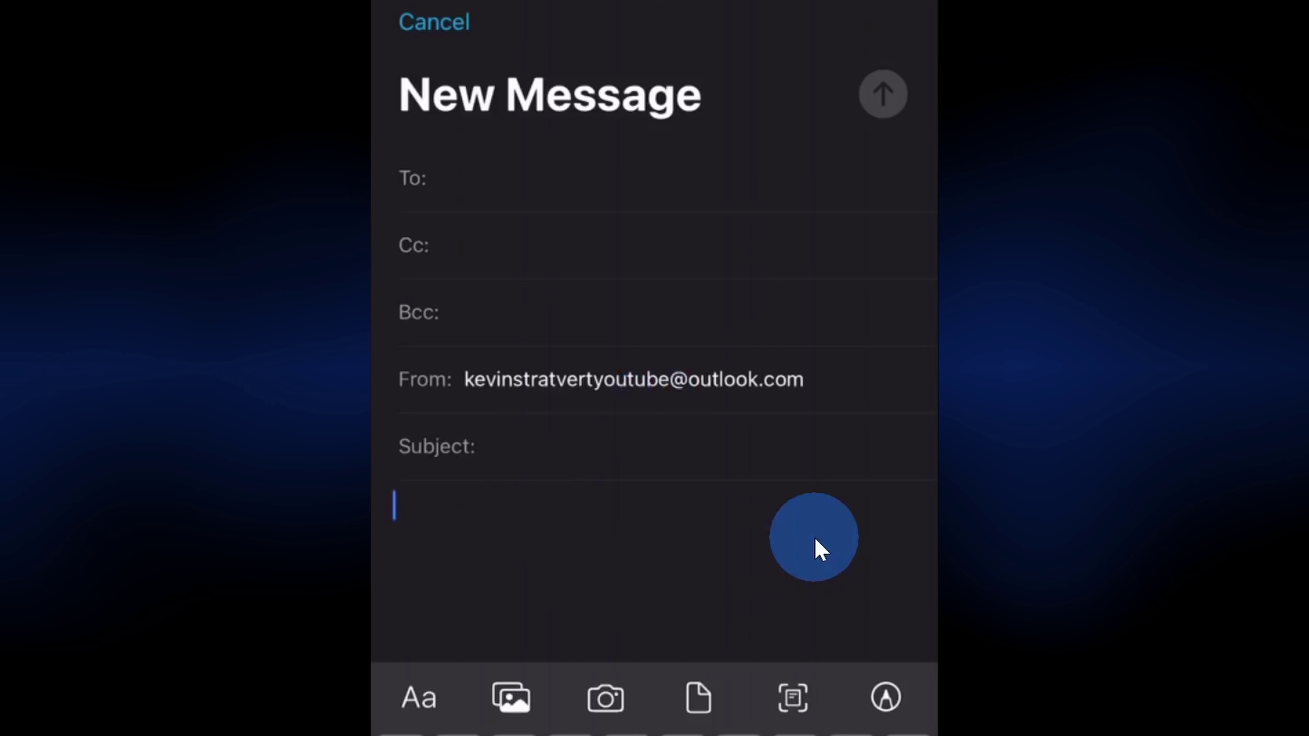
pyautogui.click(815, 538)
pyautogui.hotkey('ctrl', 'v')
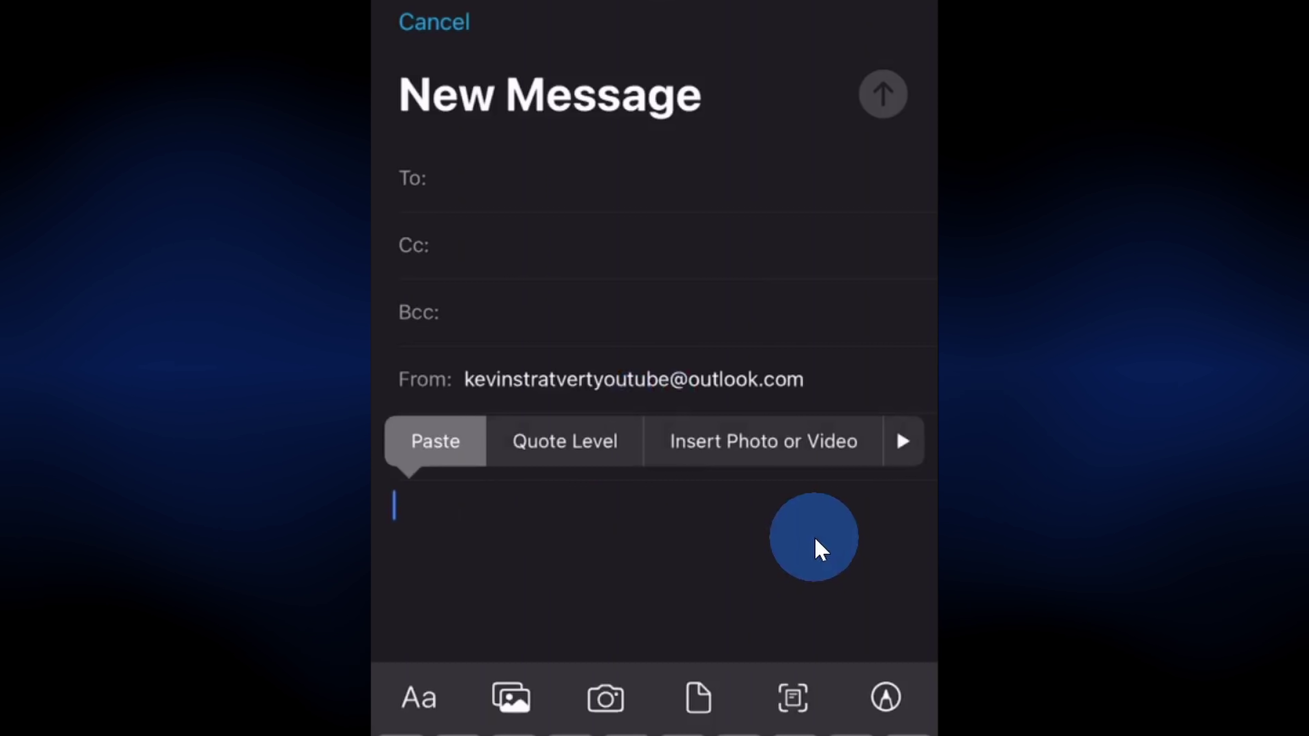